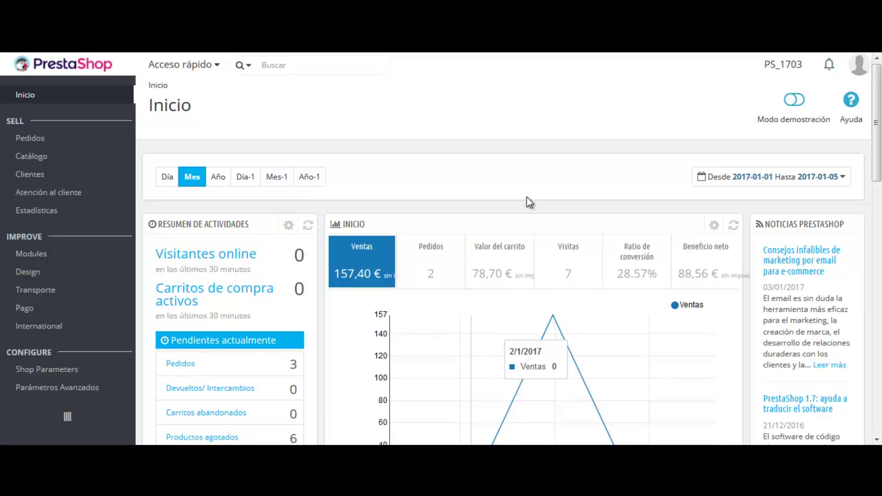
scroll(473, 192, "down", 3)
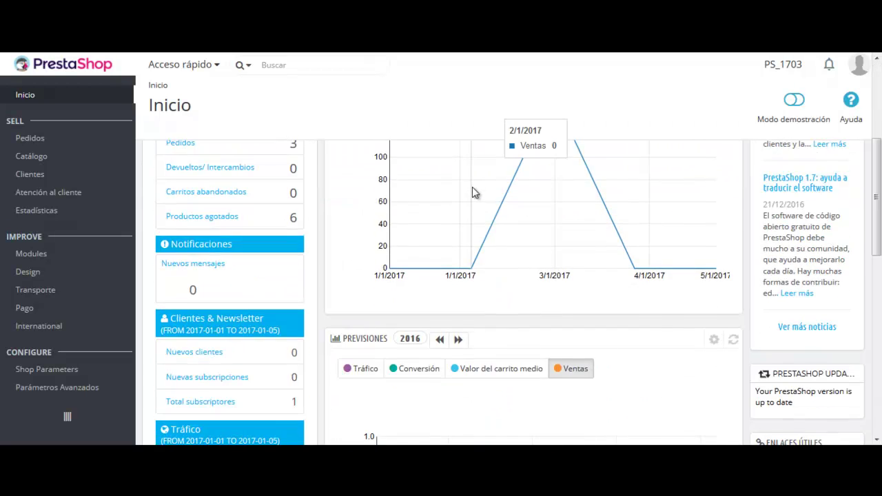
scroll(473, 192, "down", 5)
scroll(423, 232, "down", 2)
scroll(242, 231, "up", 1)
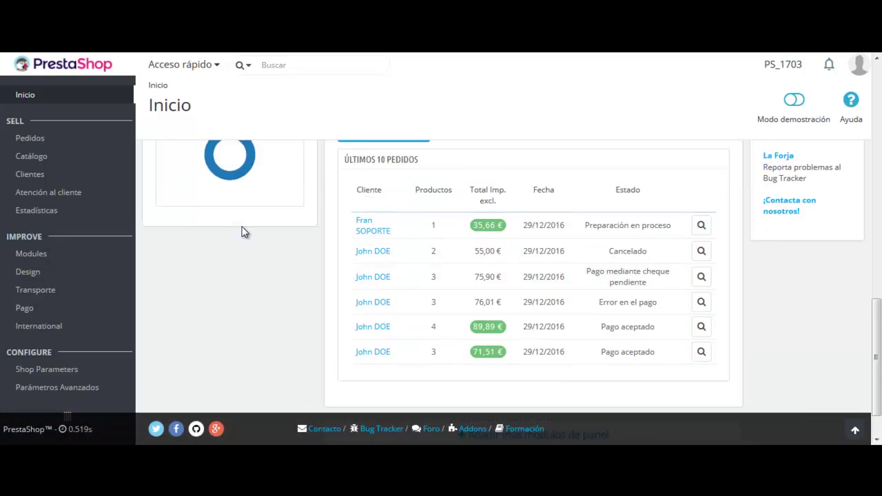
scroll(242, 232, "up", 10)
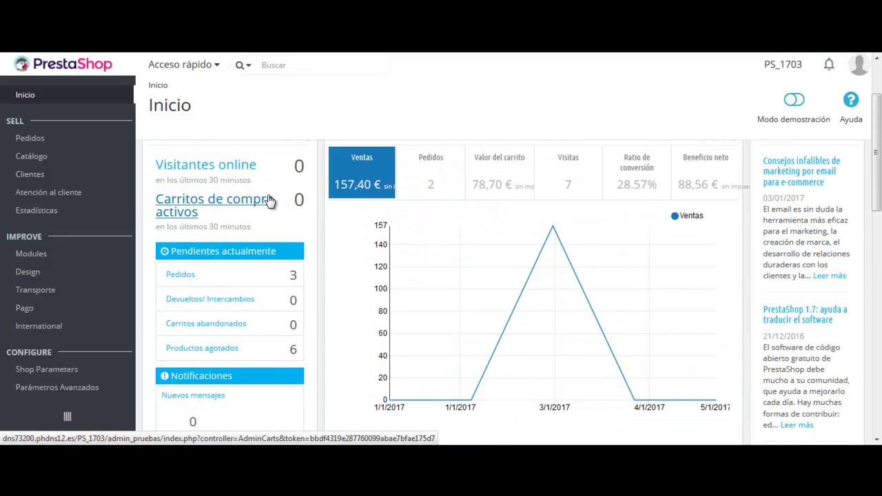
scroll(252, 166, "up", 2)
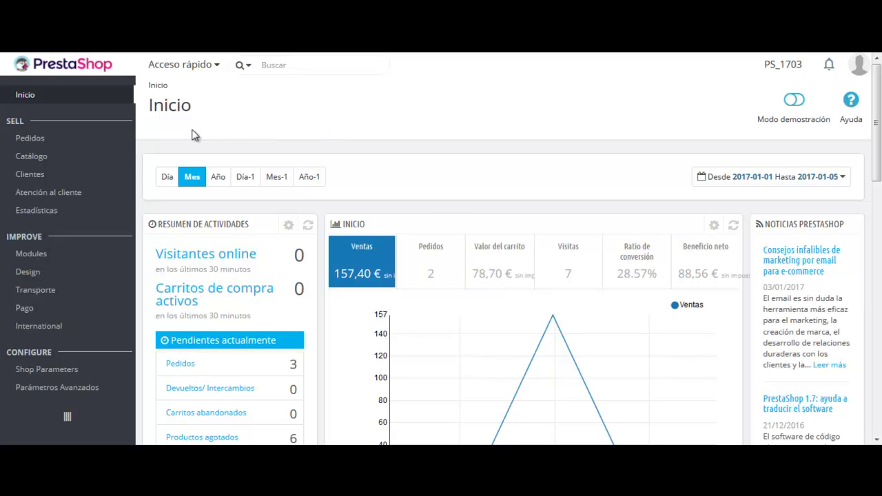
- From the dashboard sidebar, reveal the Pedidos submenu, then the Catálogo flyout
mouse_move(117, 147)
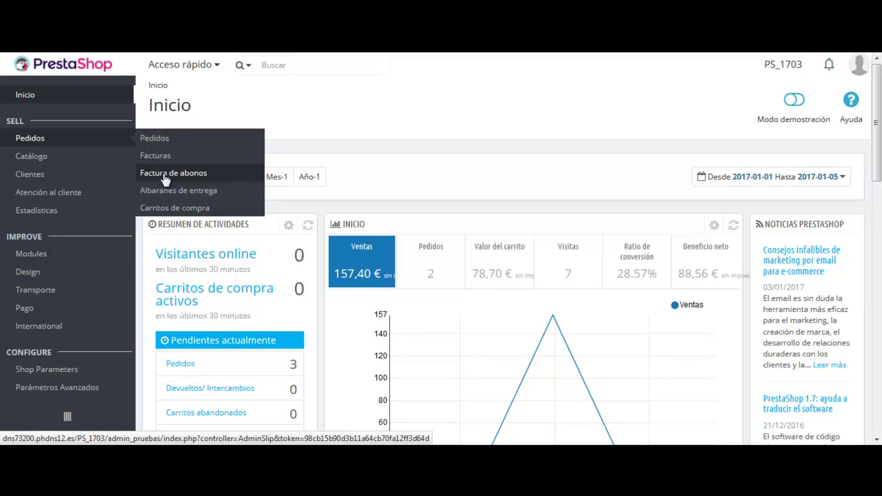
mouse_move(93, 162)
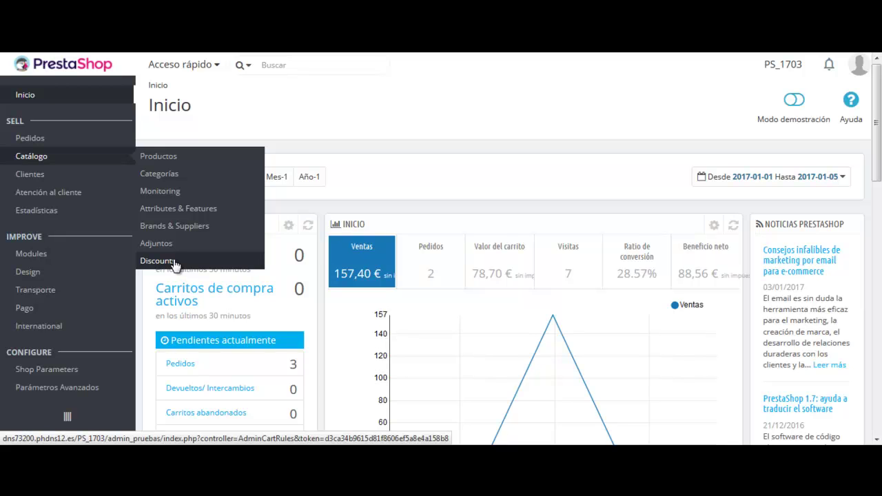
- Open Attributes & Features and end on the Características tab listing Altura, Peso, Composición and others
left_click(198, 215)
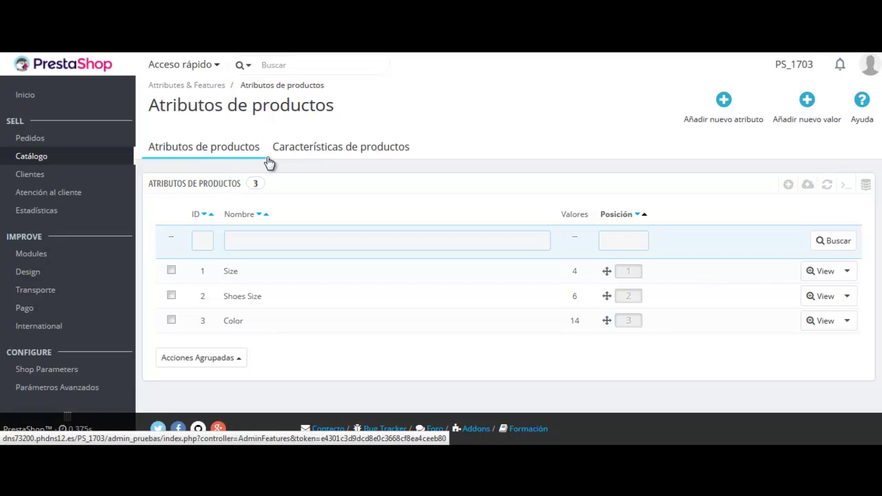
left_click(310, 151)
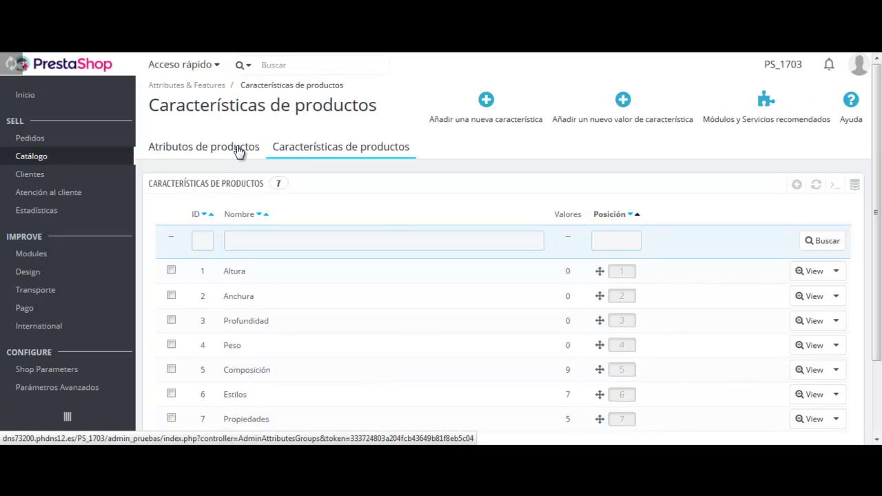
left_click(238, 152)
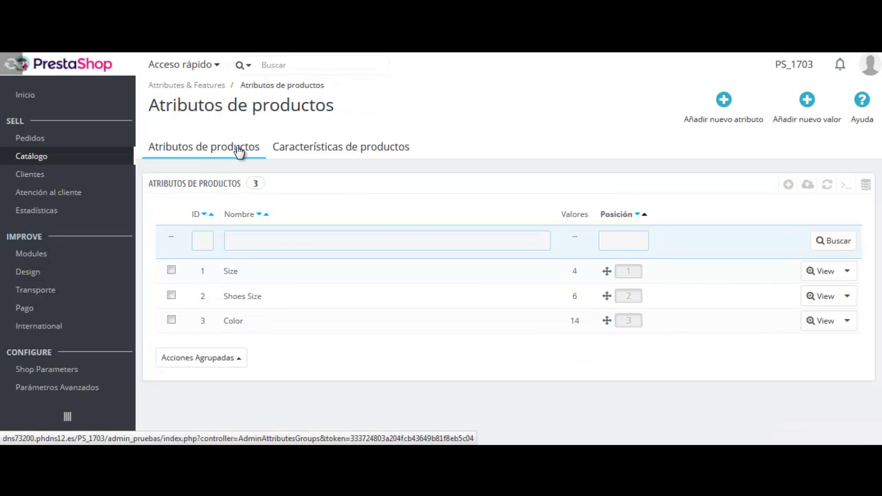
left_click(349, 152)
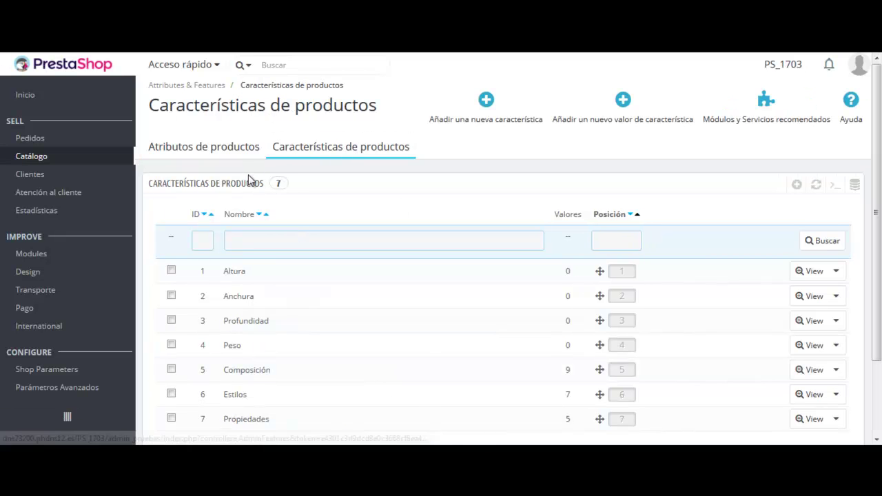
- Reveal the sidebar menus from Clientes through Pago, ending on International's choices
mouse_move(107, 177)
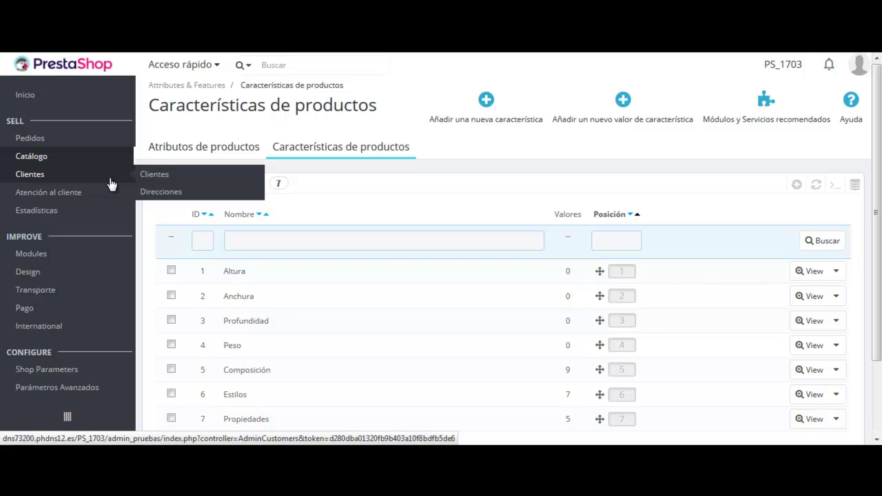
mouse_move(85, 195)
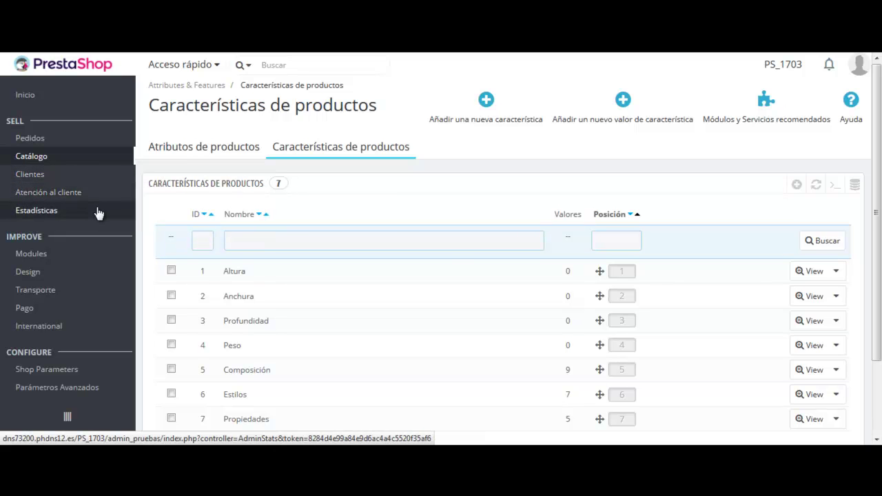
mouse_move(79, 256)
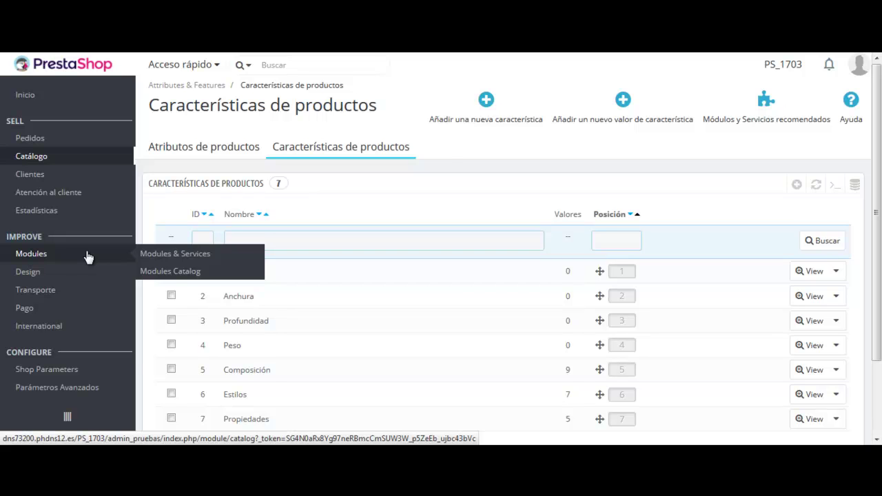
mouse_move(71, 276)
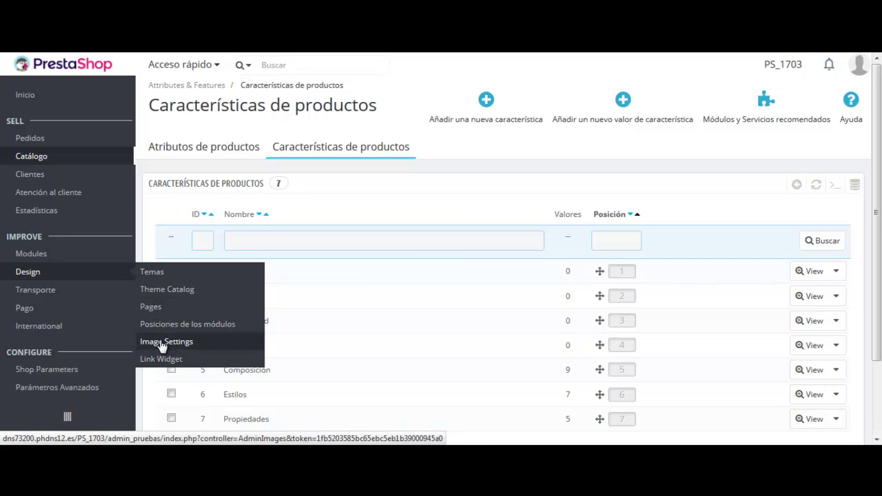
mouse_move(103, 291)
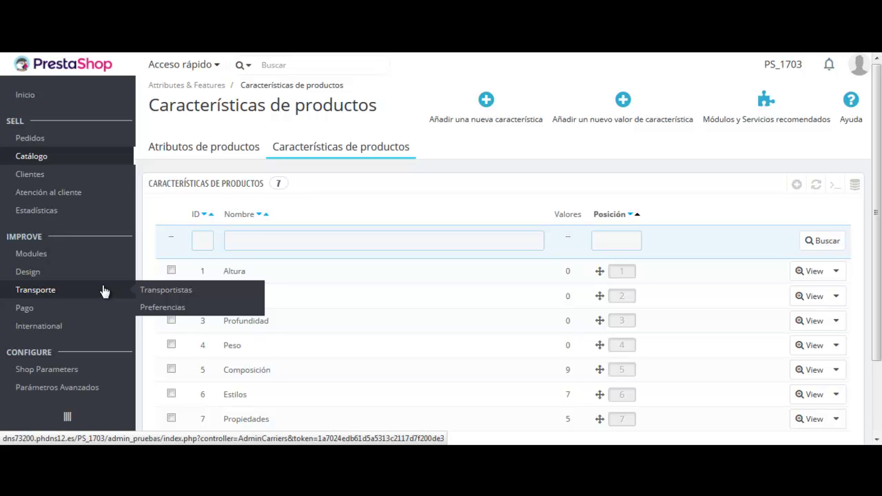
mouse_move(103, 311)
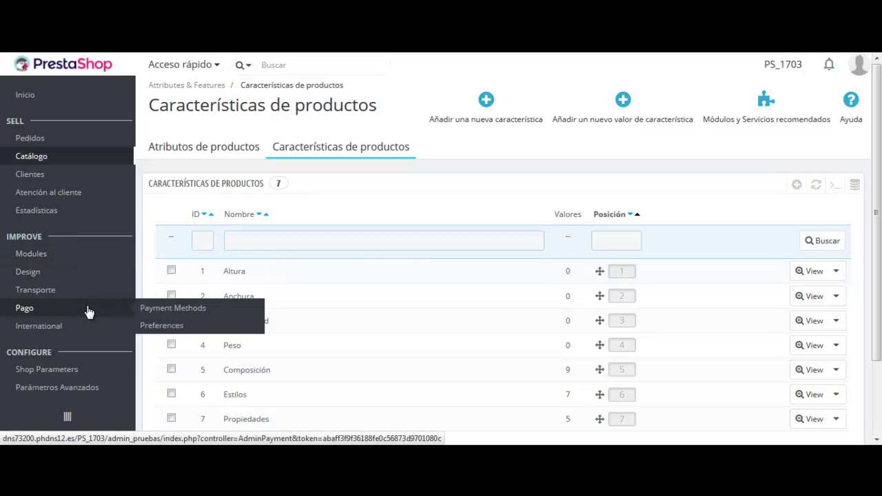
mouse_move(84, 331)
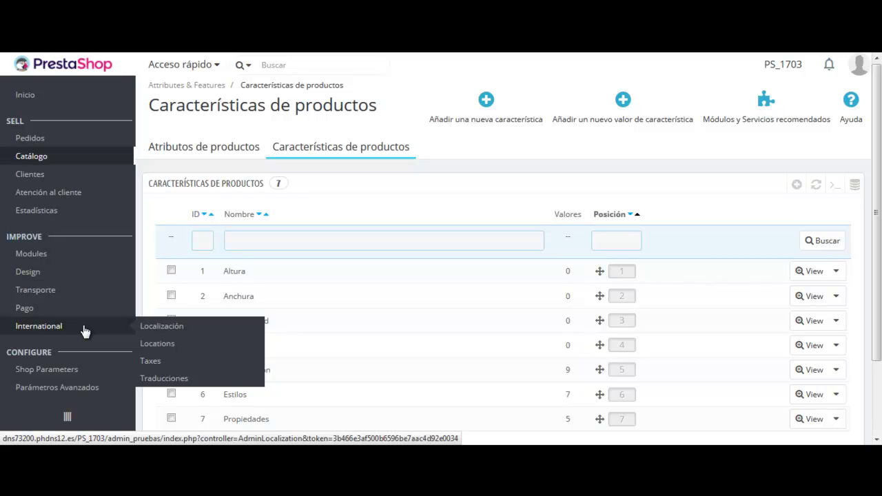
- Open International > Localización and show the Idiomas list with Español and Català
left_click(177, 330)
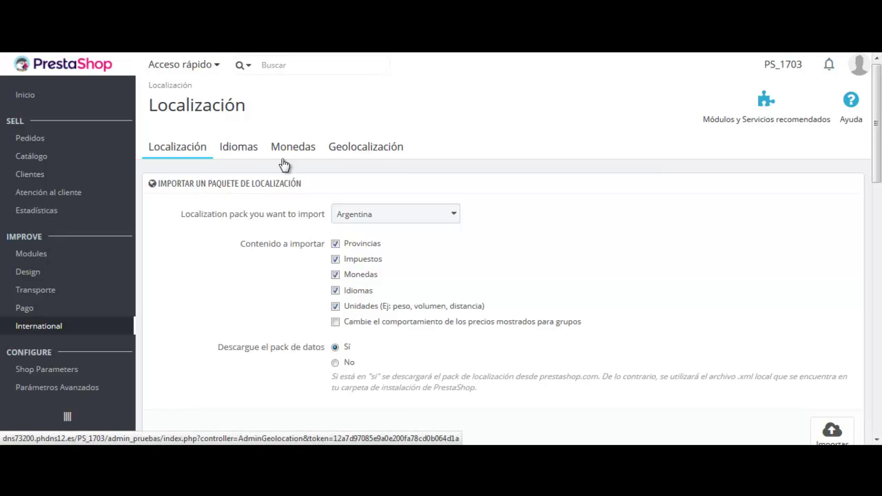
left_click(244, 148)
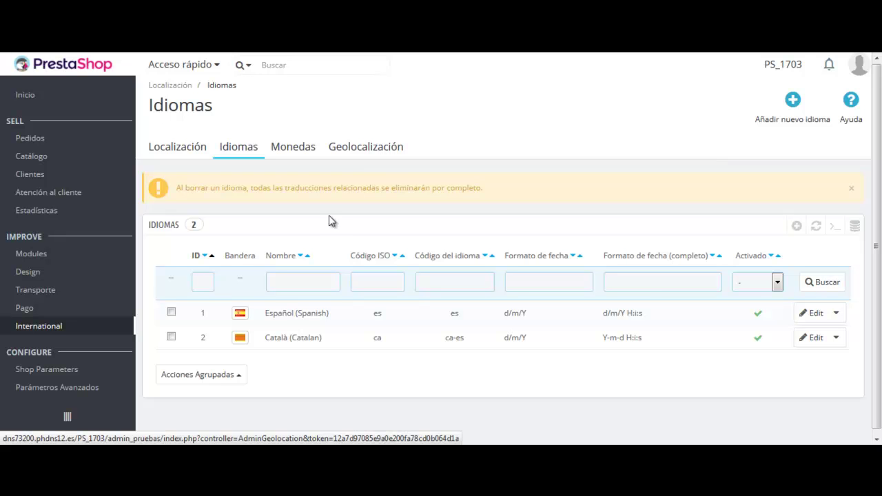
mouse_move(116, 330)
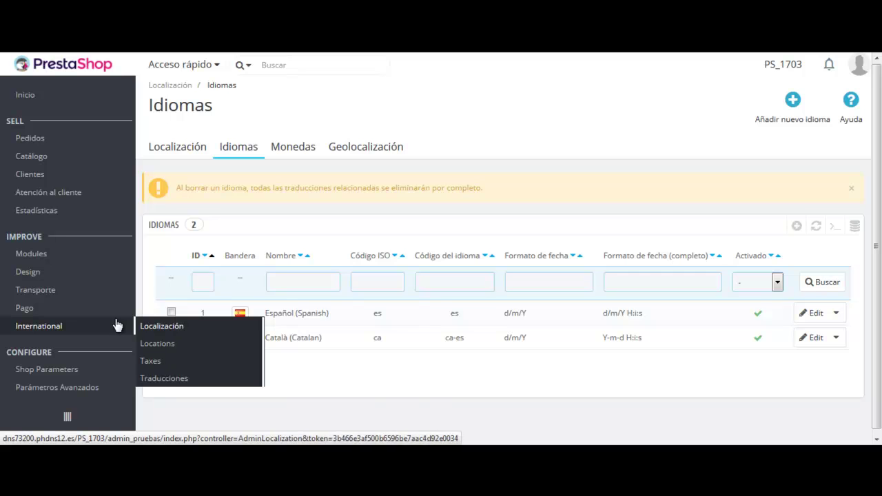
mouse_move(105, 377)
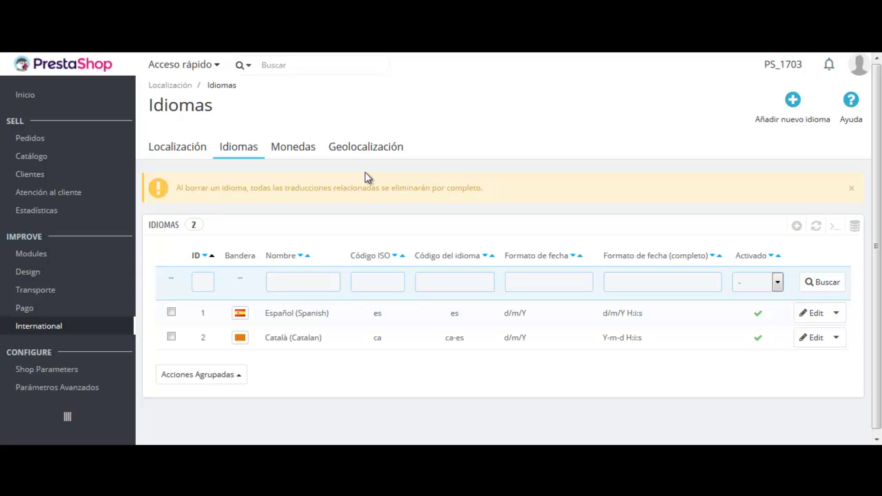
- Change the order's status to Pago aceptado
mouse_move(103, 145)
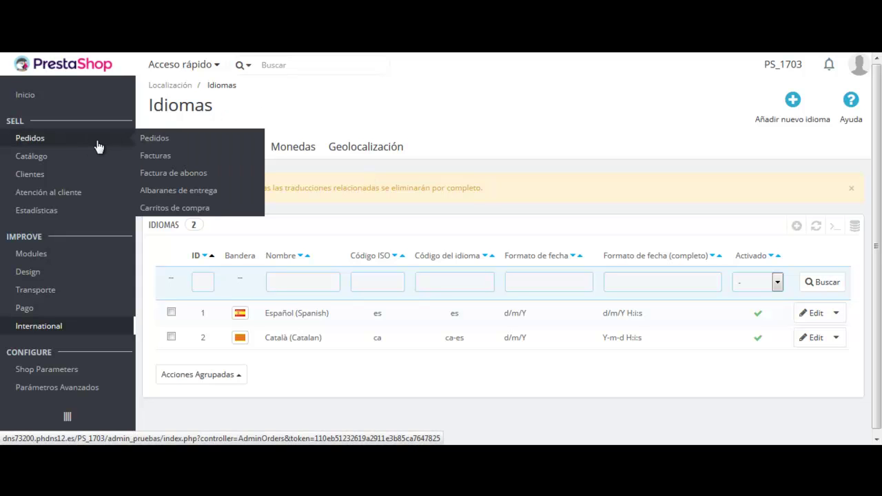
left_click(173, 141)
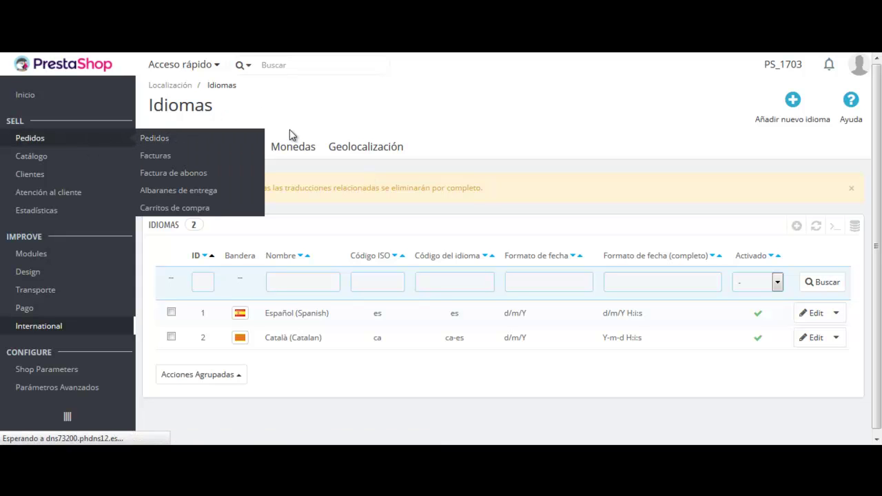
scroll(624, 253, "down", 1)
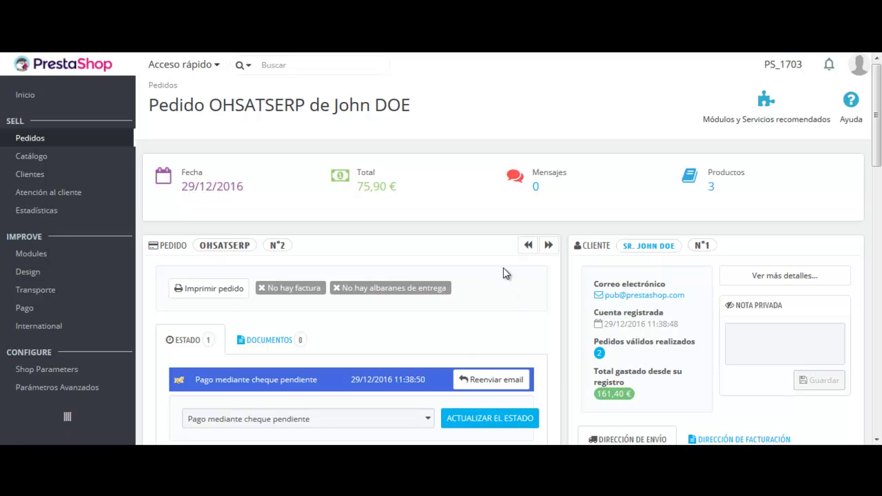
scroll(505, 273, "down", 4)
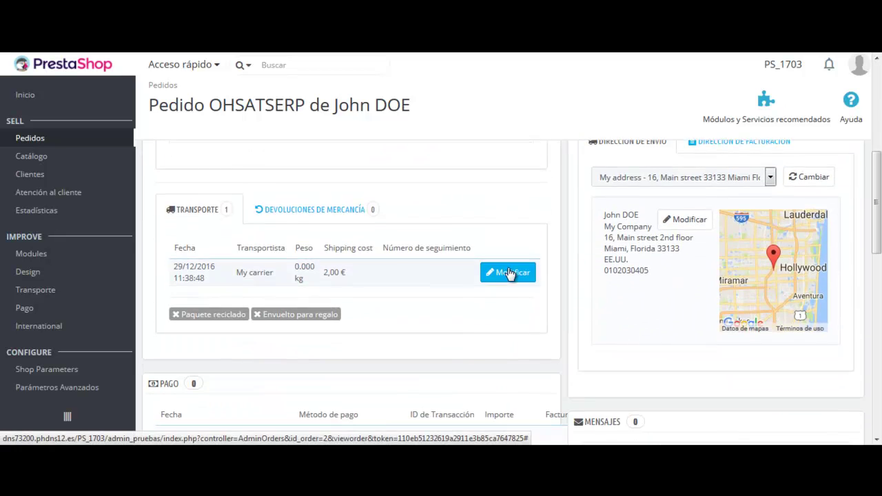
scroll(508, 274, "down", 10)
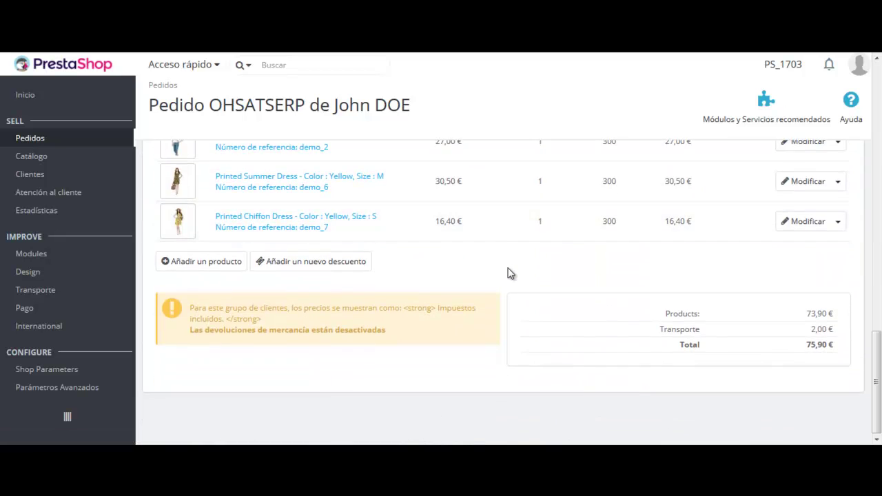
scroll(508, 273, "up", 14)
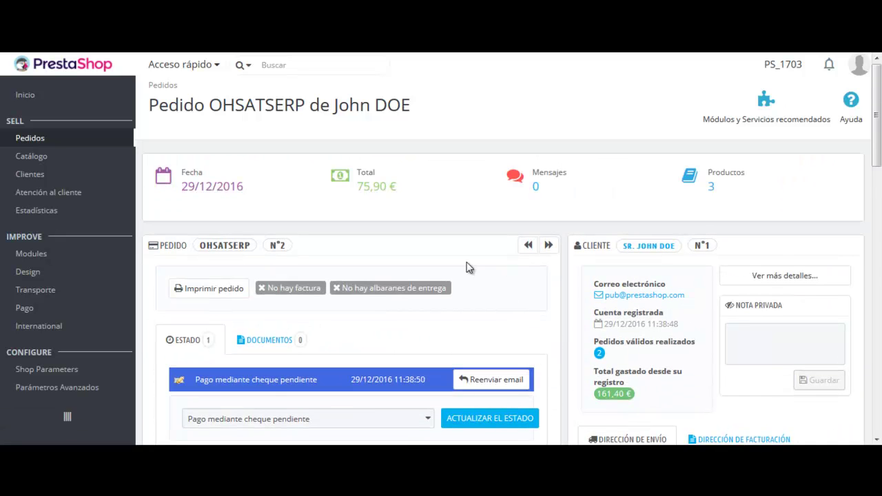
scroll(462, 271, "down", 2)
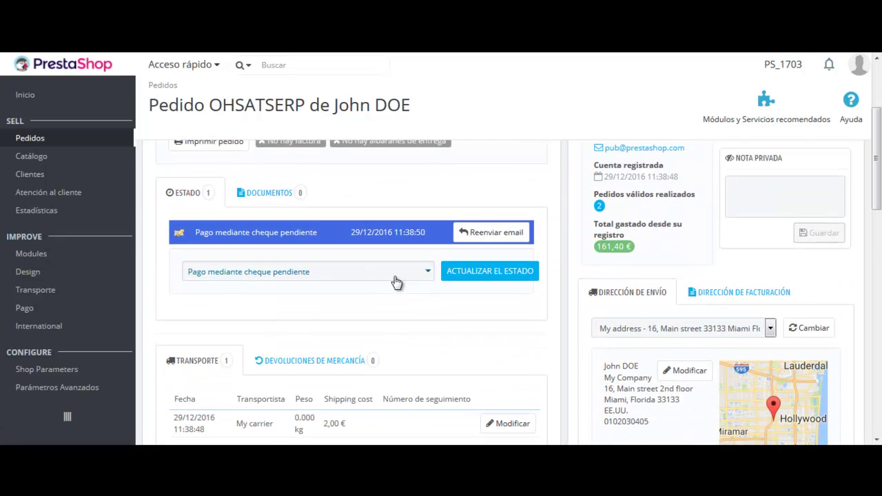
left_click(397, 276)
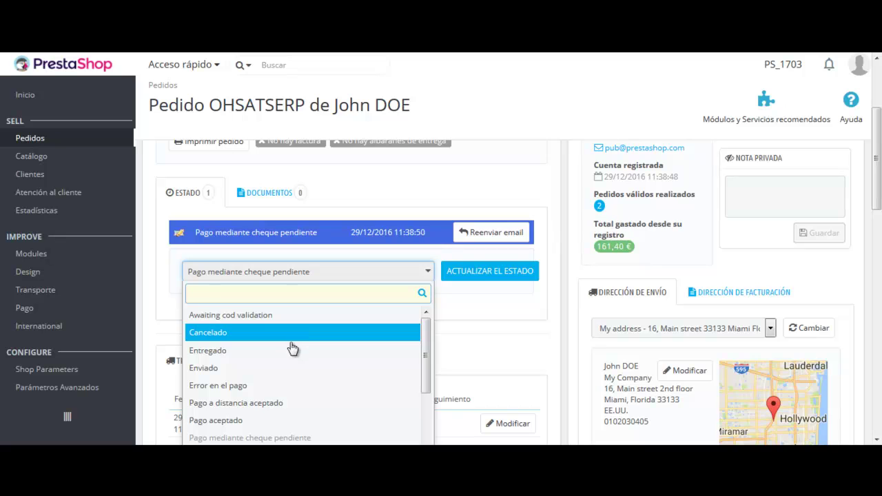
left_click(265, 421)
left_click(499, 270)
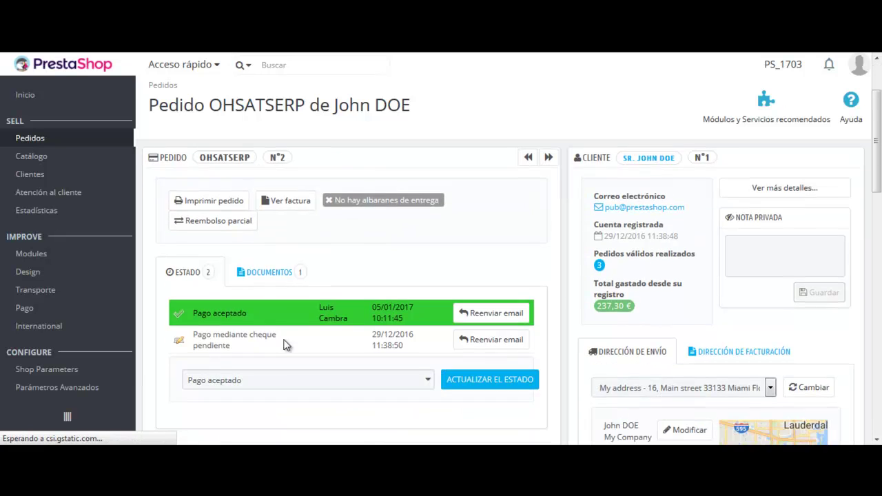
- Check the new invoice under the order's documents, then return to the status history
scroll(286, 345, "down", 1)
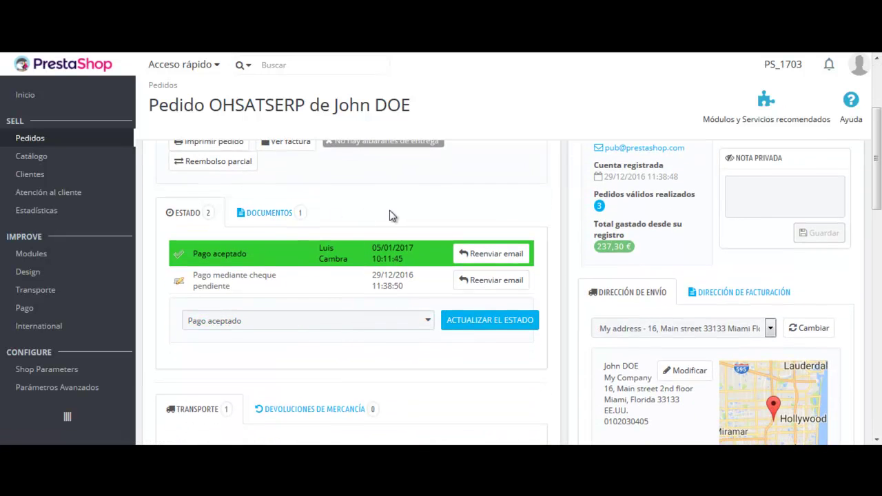
left_click(256, 219)
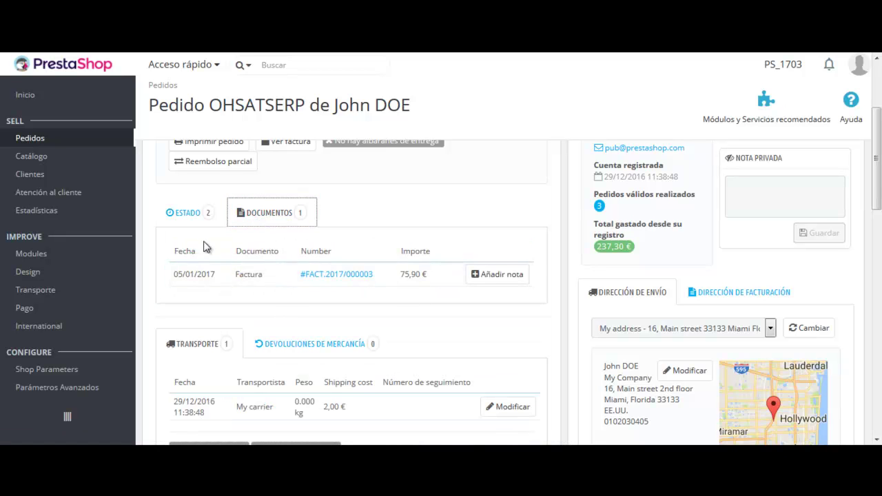
left_click(181, 217)
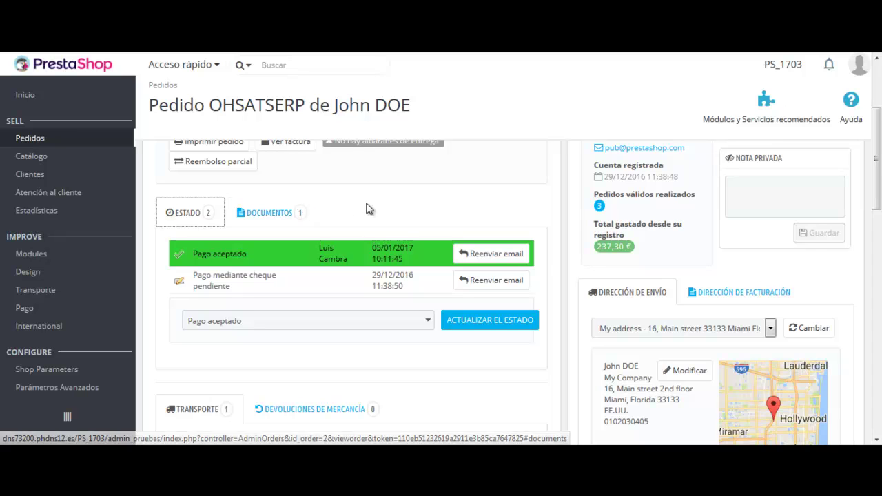
- Issue a partial refund of 1 Blouse plus 1 € shipping, returning products to stock
left_click(213, 165)
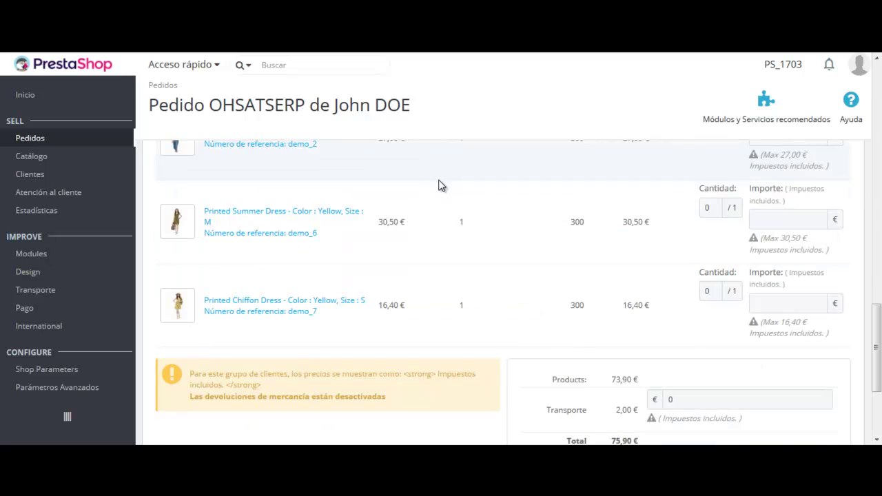
scroll(755, 222, "up", 1)
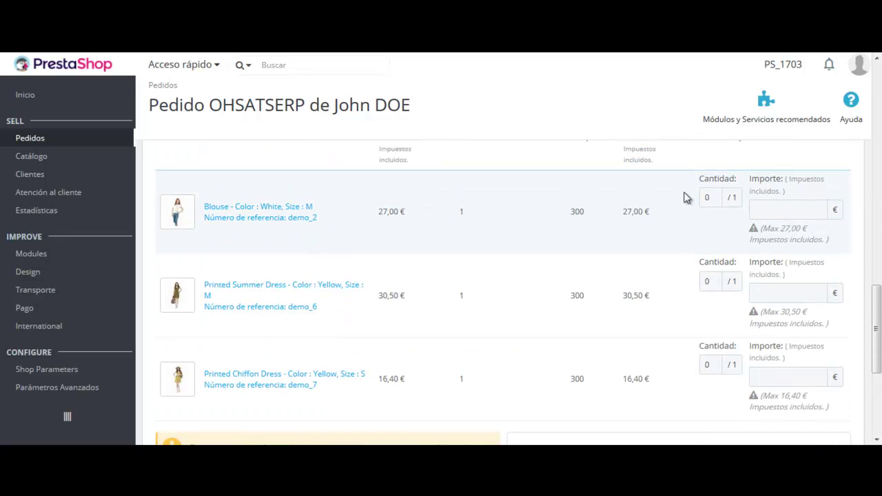
double_click(710, 196)
left_click(767, 214)
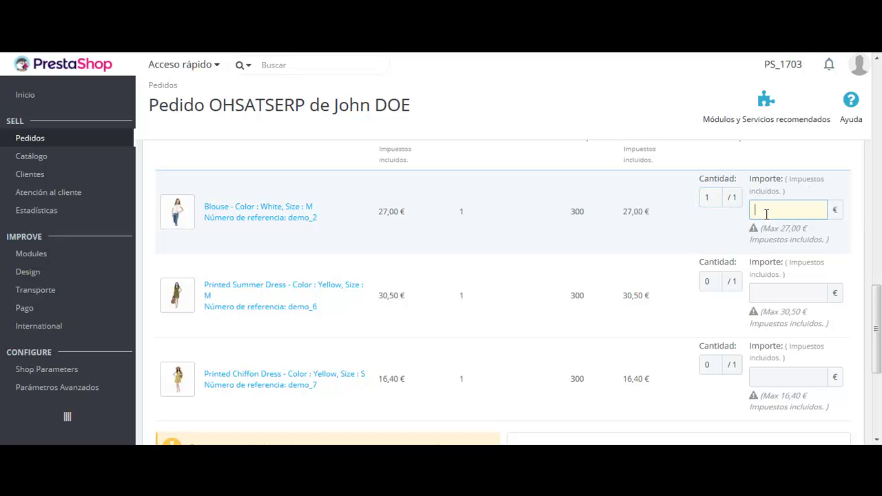
scroll(689, 241, "down", 2)
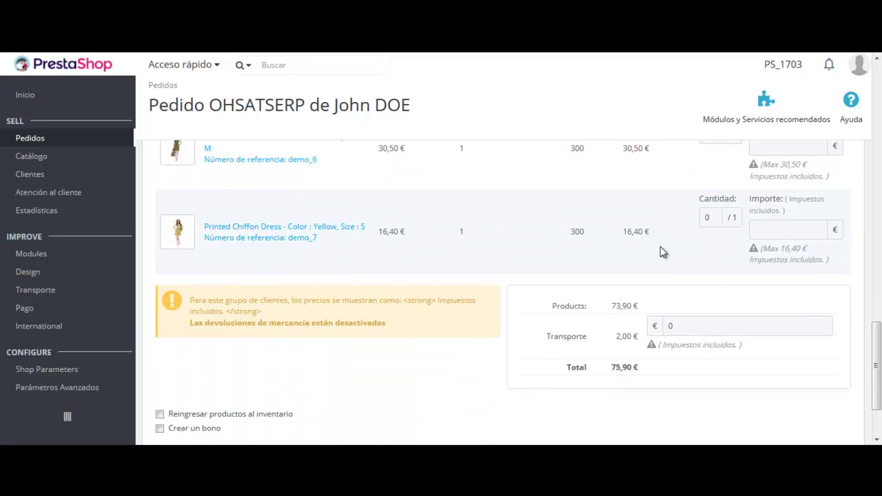
left_click(679, 326)
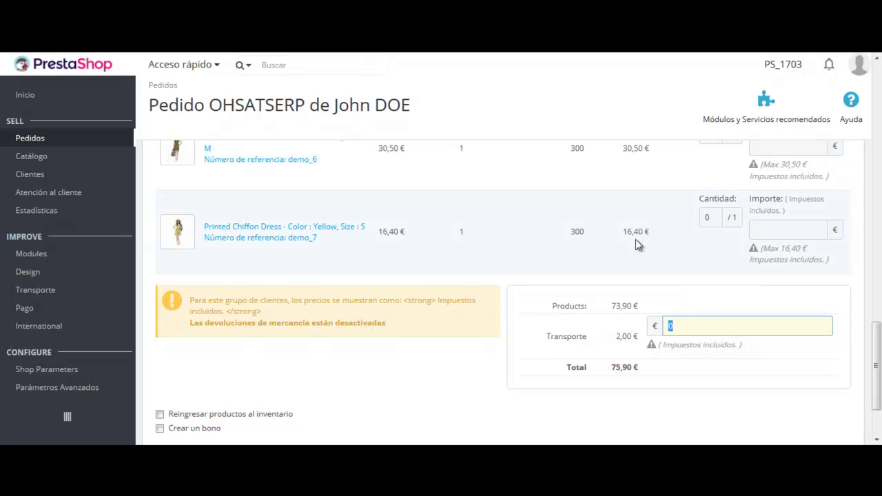
type("1")
left_click(679, 282)
scroll(679, 282, "down", 2)
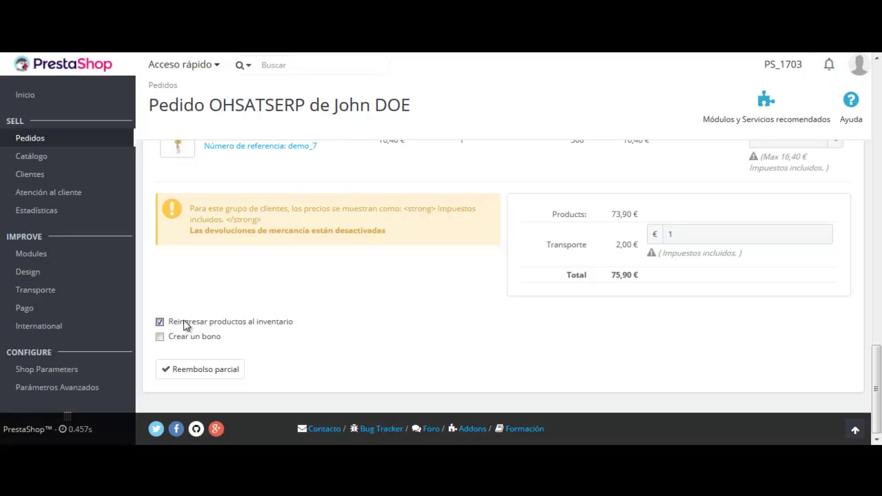
left_click(215, 376)
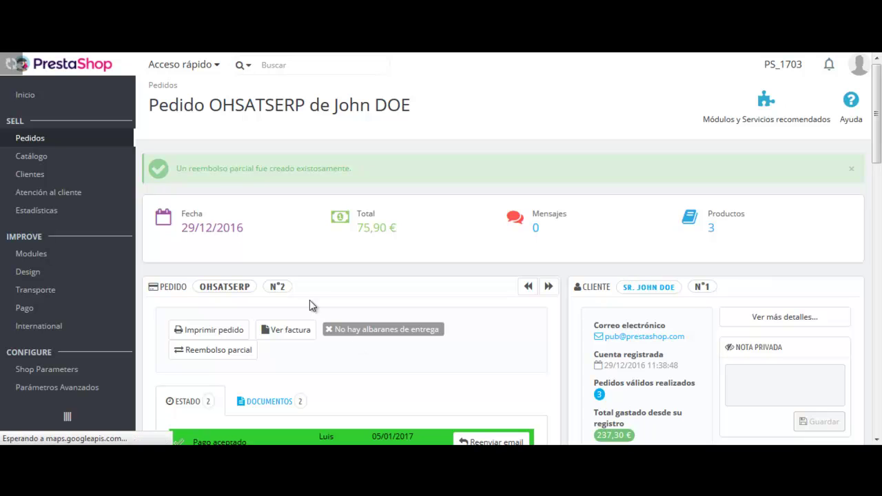
- Open the new credit slip from the order's documents as a PDF fitted to window width
left_click(288, 399)
scroll(324, 376, "down", 3)
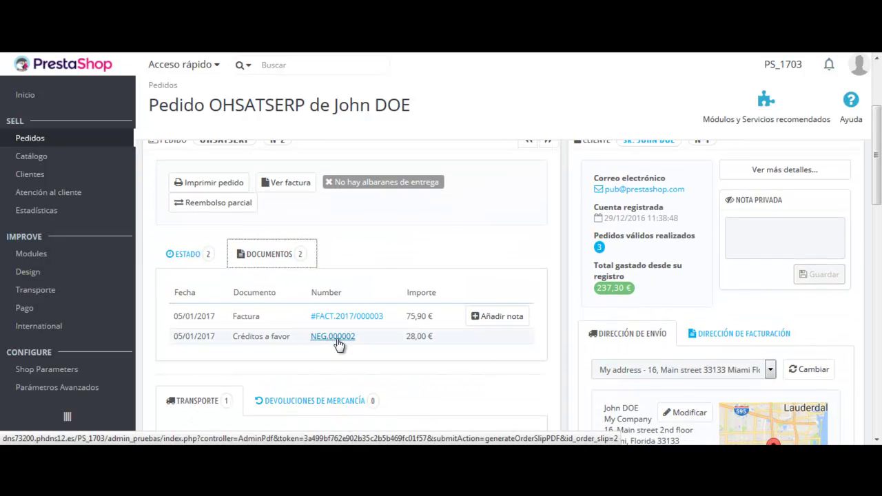
left_click(333, 336)
left_click(394, 145)
left_click(539, 226)
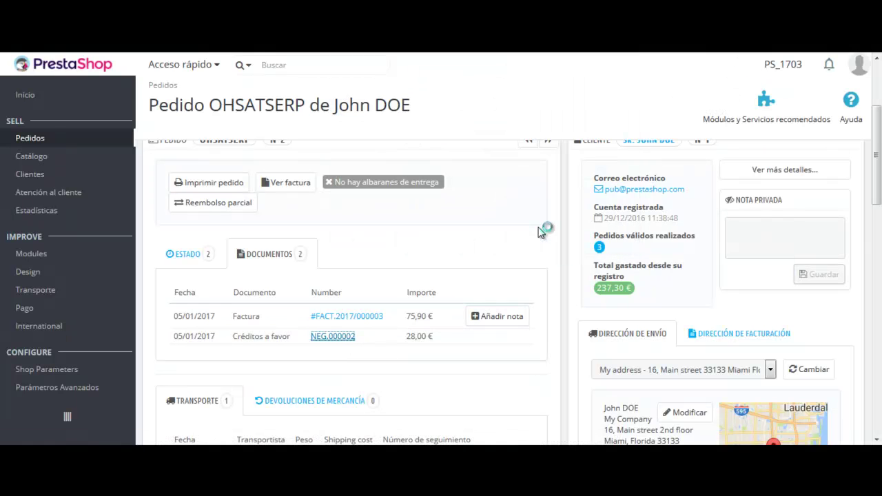
left_click(657, 251)
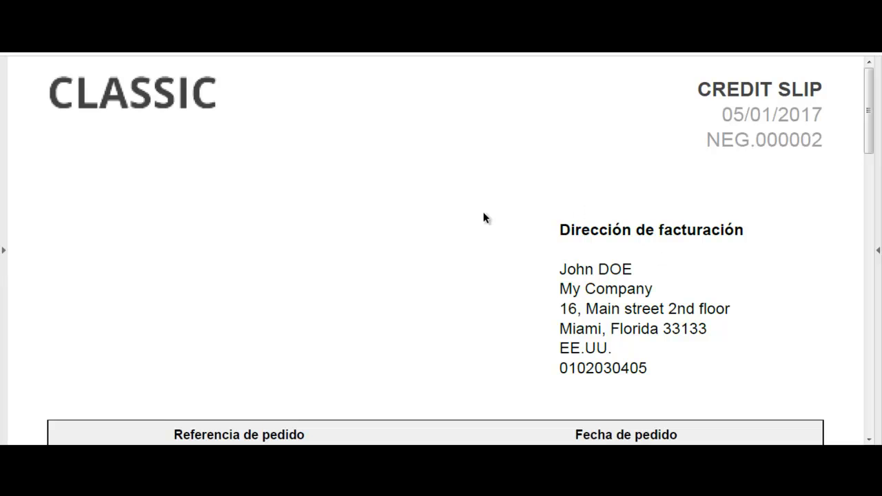
- Highlight the slip's refunded quantity, Blouse unit price 27,00 and - 1,00 € shipping refund
scroll(413, 214, "down", 3)
scroll(377, 218, "down", 5)
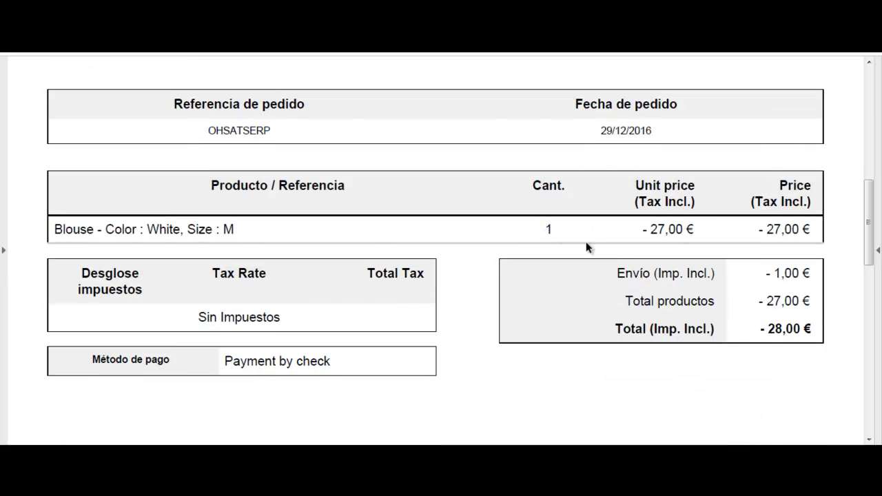
left_click_drag(548, 230, 561, 230)
left_click(563, 230)
left_click_drag(651, 230, 691, 231)
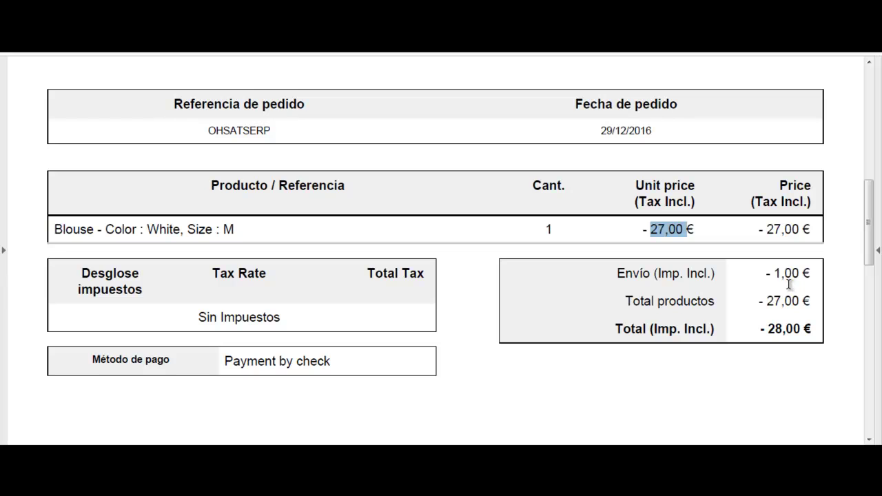
left_click_drag(765, 274, 813, 277)
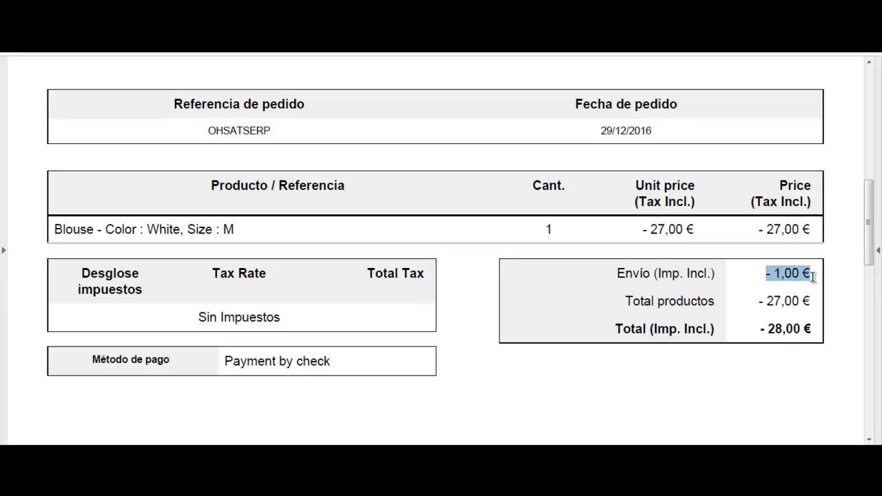
- Highlight the credit slip number NEG.000002, then go back to the order page
scroll(376, 260, "up", 1)
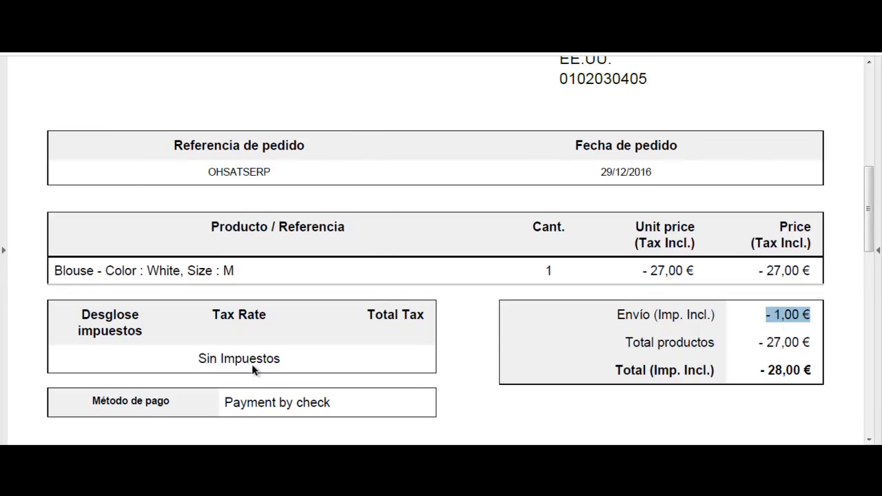
scroll(486, 282, "up", 5)
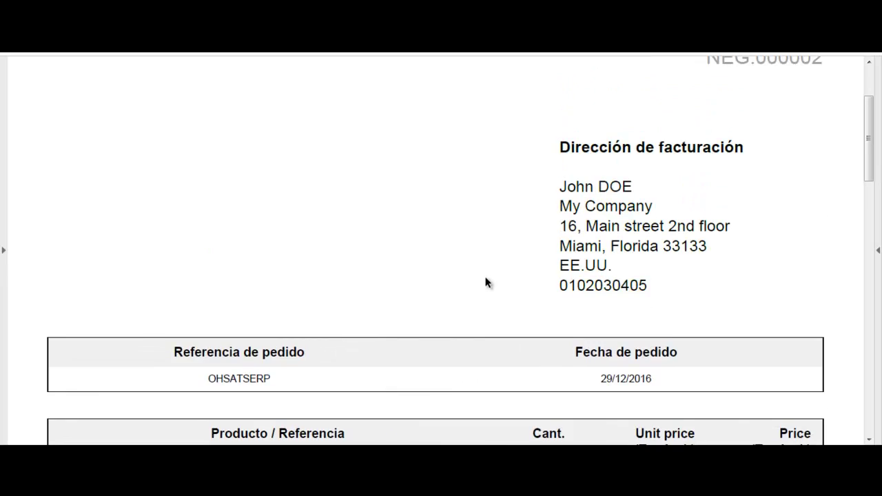
scroll(487, 282, "up", 2)
mouse_move(810, 143)
left_mouse_down()
mouse_move(712, 138)
mouse_move(818, 142)
left_mouse_up()
left_click(732, 143)
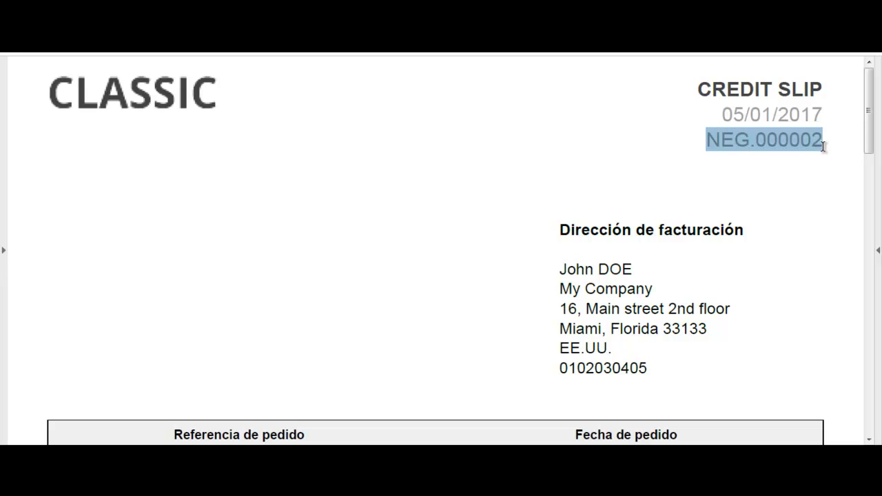
left_click(784, 144)
left_click_drag(755, 142, 828, 144)
left_click(759, 144)
left_click(726, 142)
left_click(800, 145)
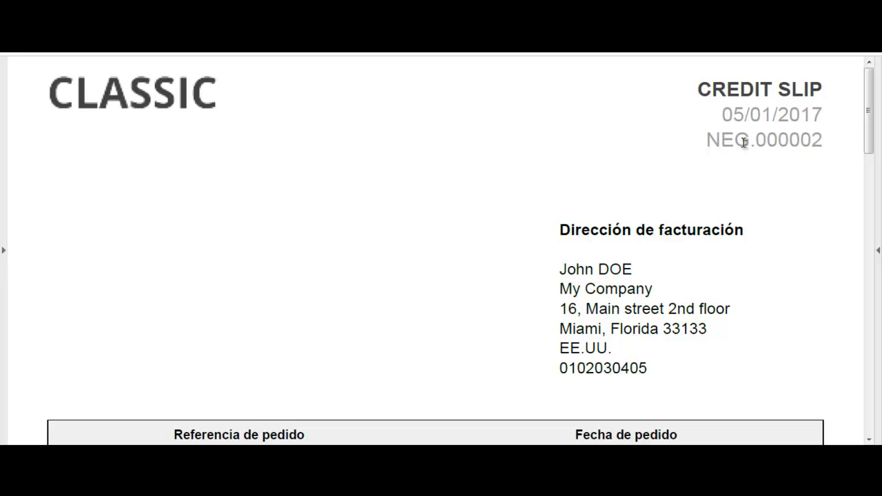
left_click_drag(757, 142, 823, 143)
left_click(813, 144)
left_click(41, 456)
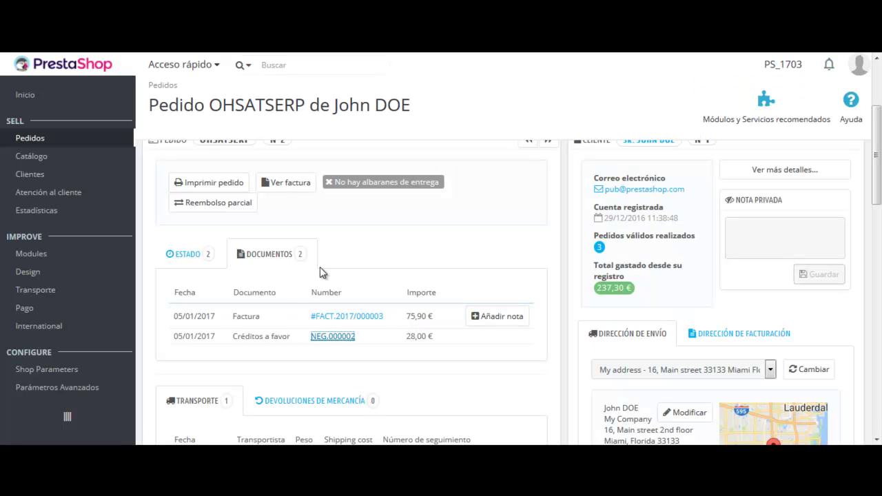
scroll(335, 250, "up", 1)
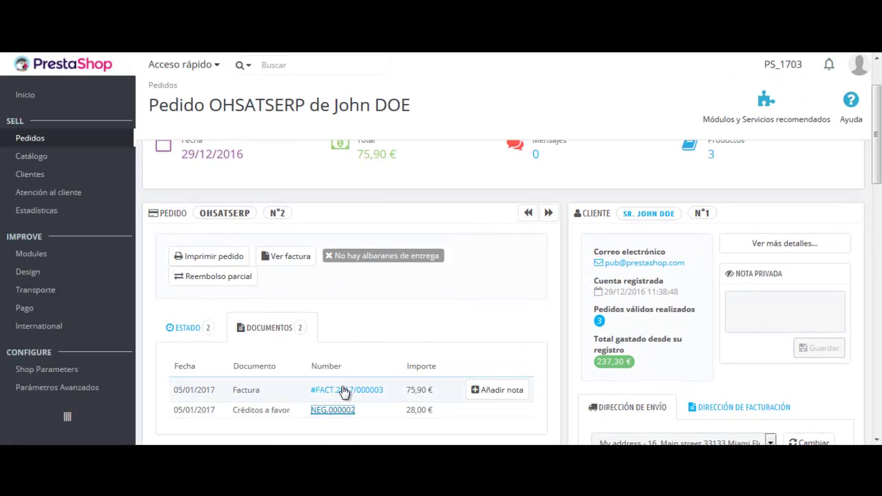
scroll(404, 320, "up", 1)
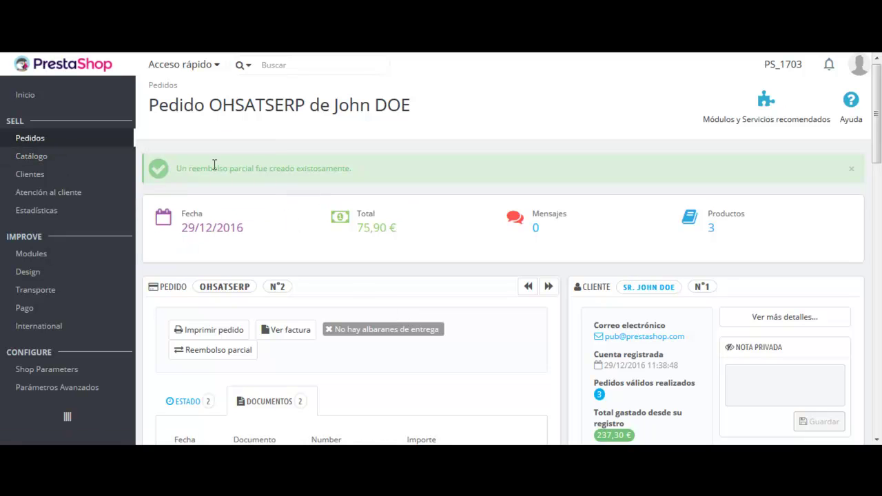
mouse_move(60, 161)
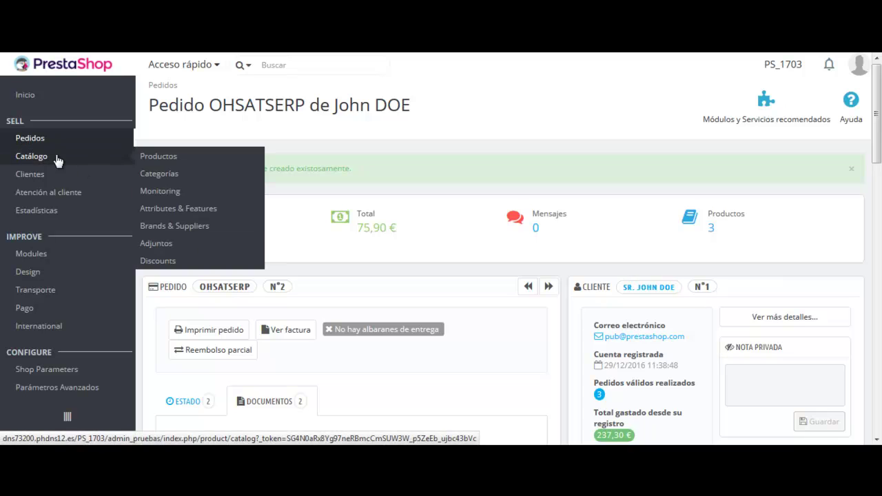
left_click(192, 159)
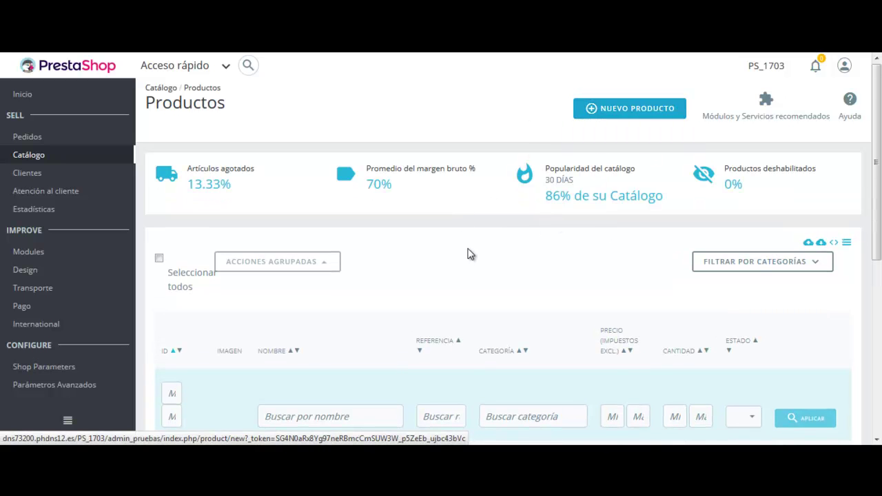
scroll(469, 254, "down", 2)
scroll(358, 245, "up", 2)
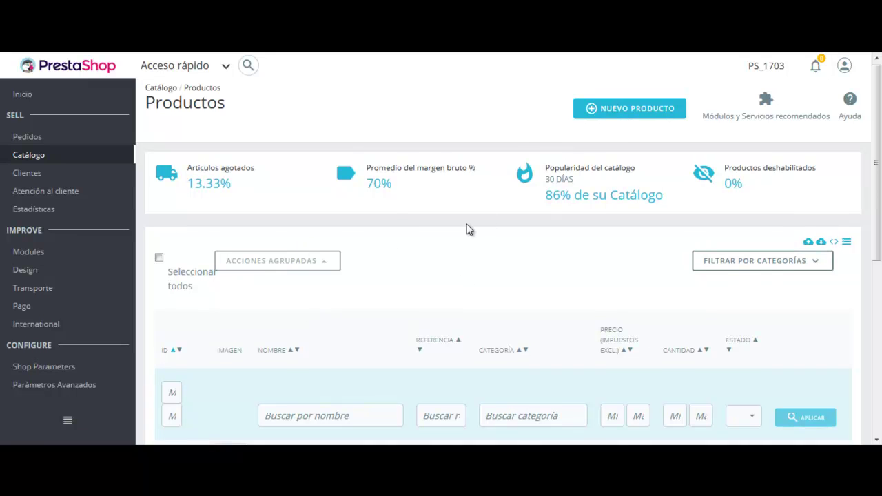
scroll(469, 230, "down", 5)
scroll(501, 284, "up", 1)
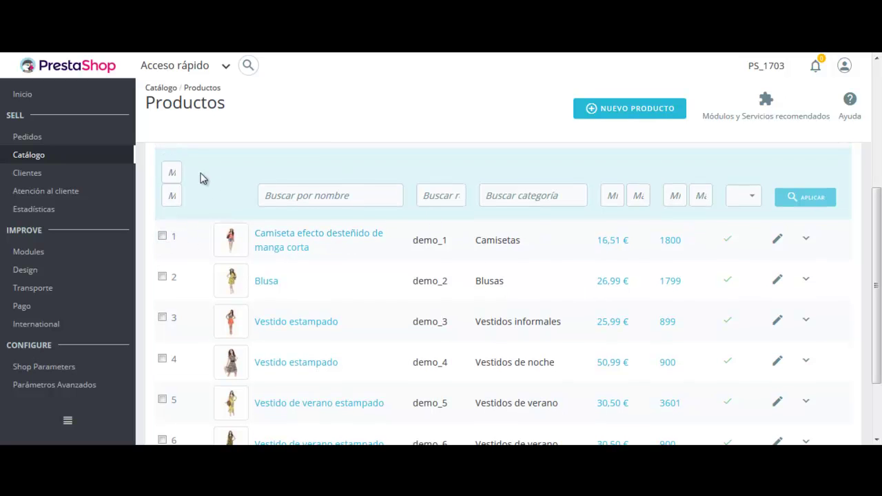
scroll(197, 187, "up", 2)
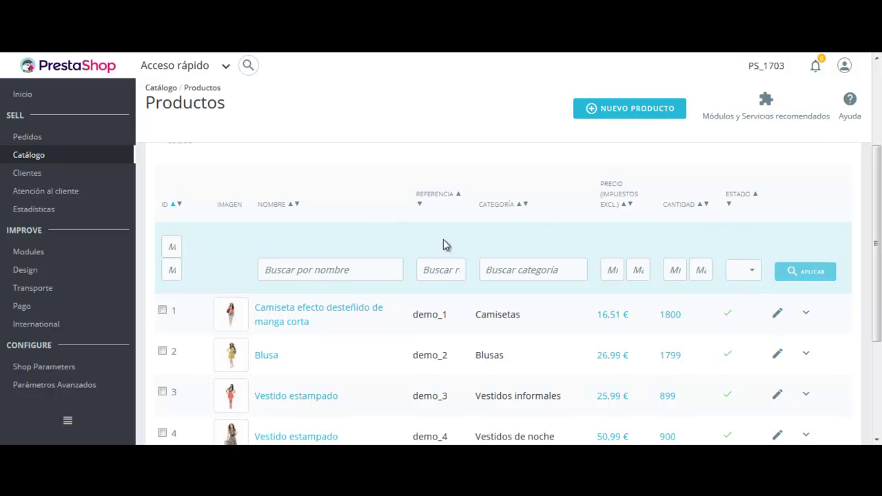
scroll(443, 241, "up", 4)
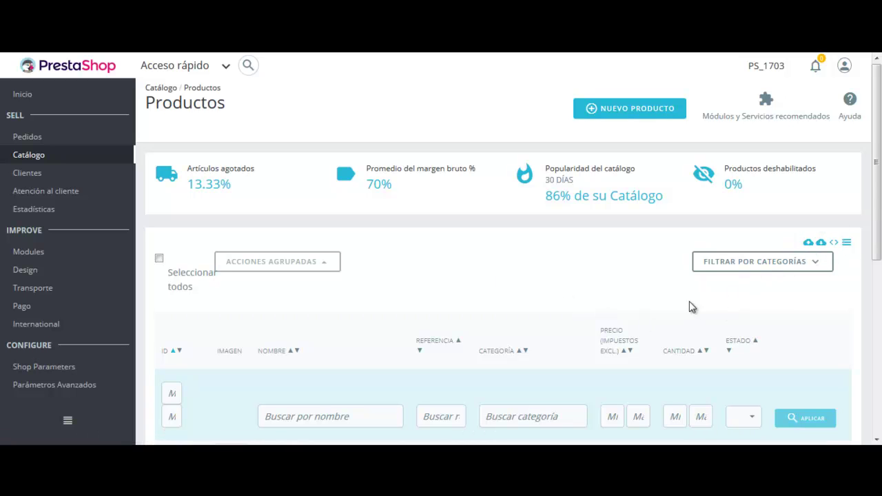
- Start a blank new product and scroll through its Ajustes básicos form
left_click(628, 112)
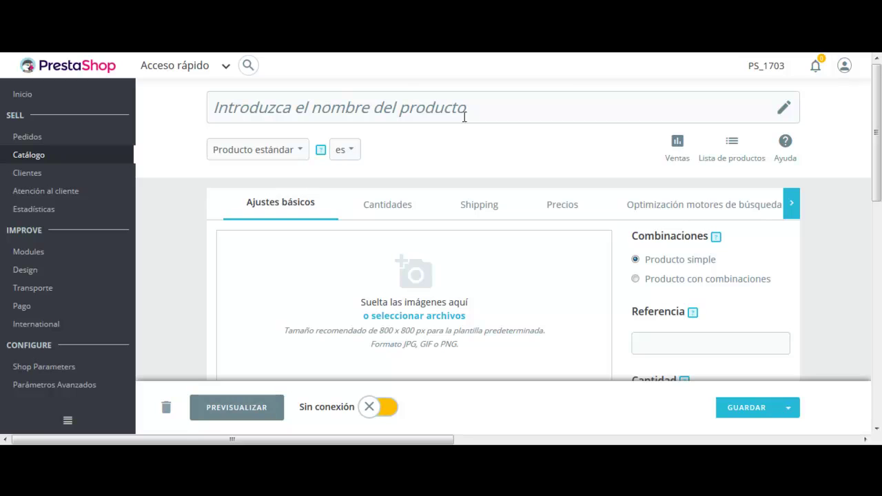
scroll(723, 248, "down", 4)
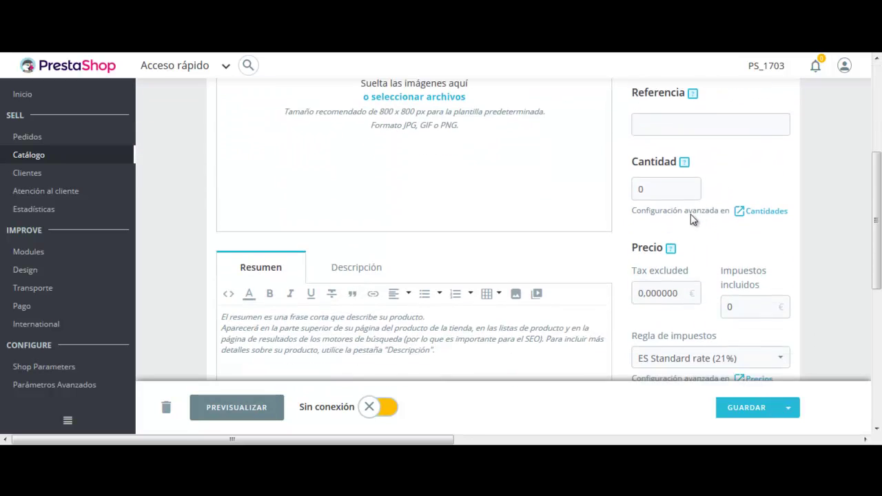
scroll(679, 232, "down", 2)
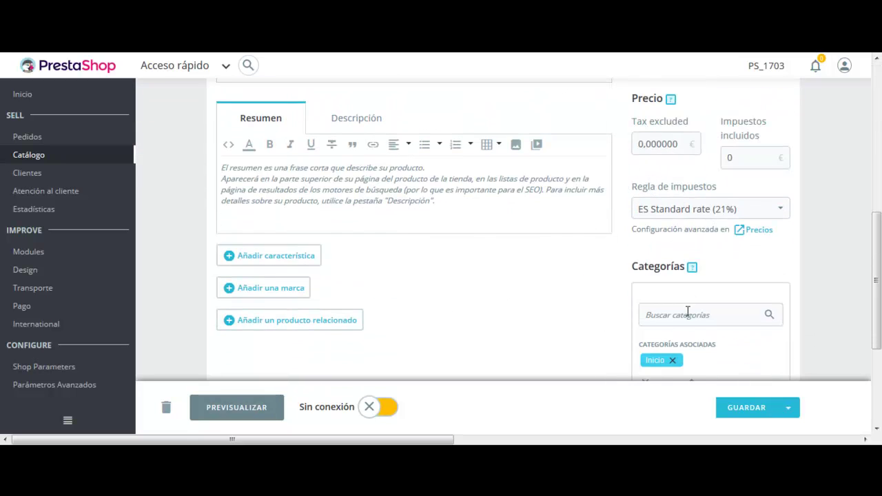
scroll(482, 197, "down", 3)
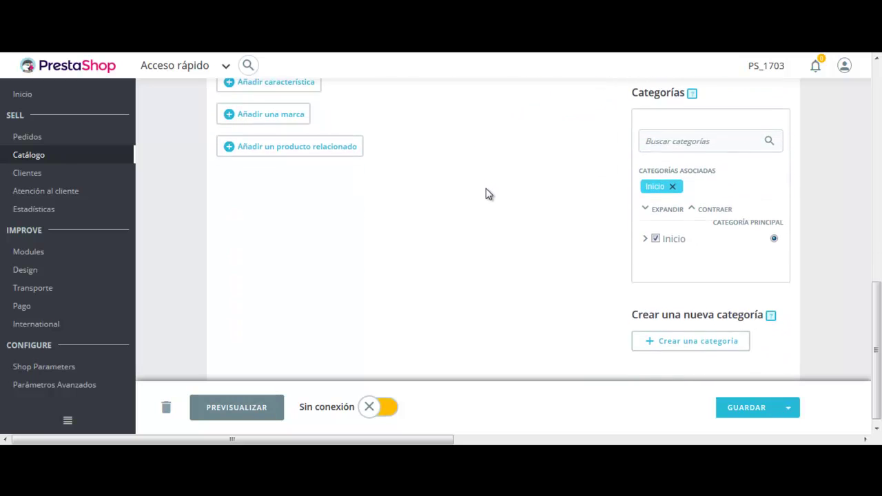
scroll(487, 198, "up", 4)
scroll(503, 214, "up", 3)
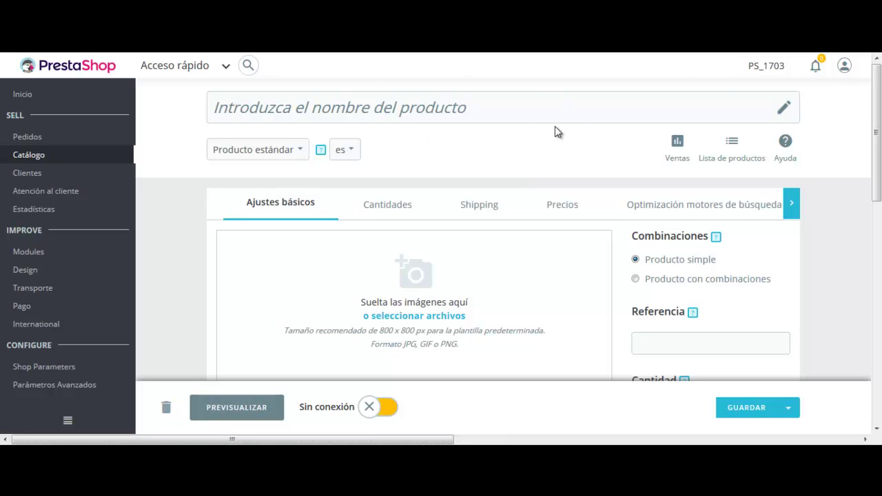
scroll(492, 165, "down", 1)
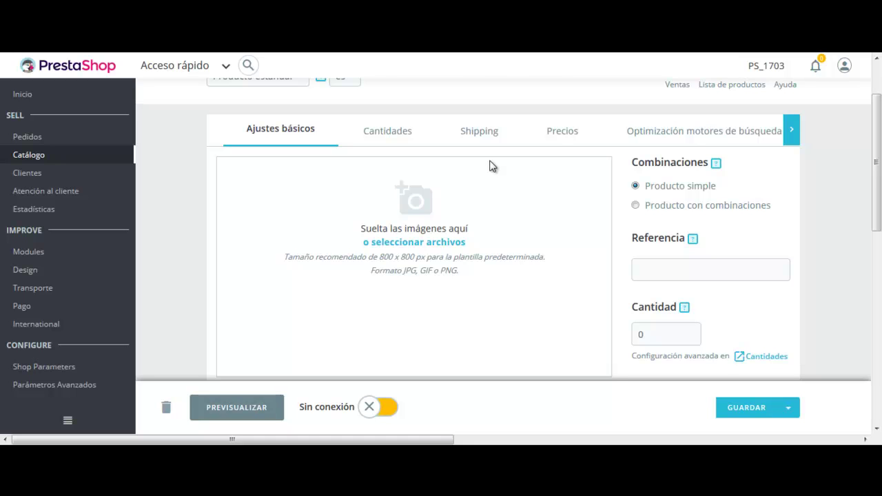
scroll(492, 165, "down", 1)
scroll(482, 162, "up", 1)
scroll(635, 226, "down", 1)
scroll(635, 225, "down", 2)
- Inspect the quantity field left at 0, then review price and categories below
left_click_drag(649, 112, 639, 114)
left_click(729, 118)
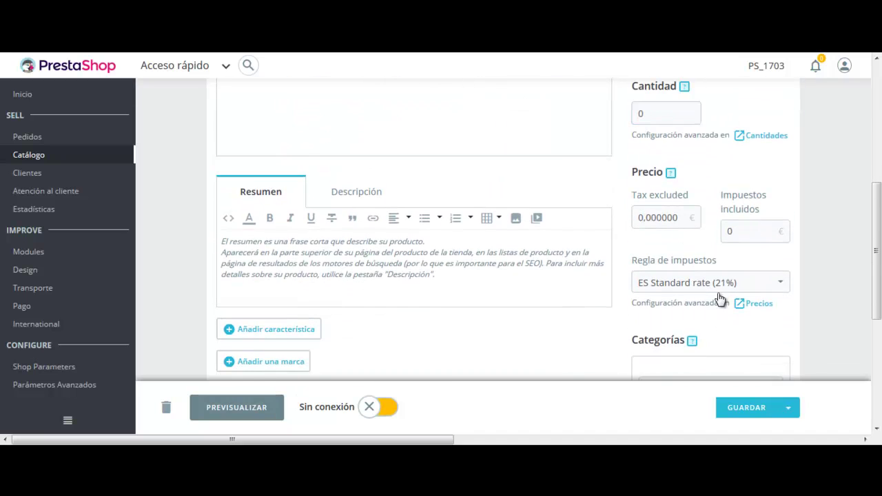
scroll(717, 297, "down", 2)
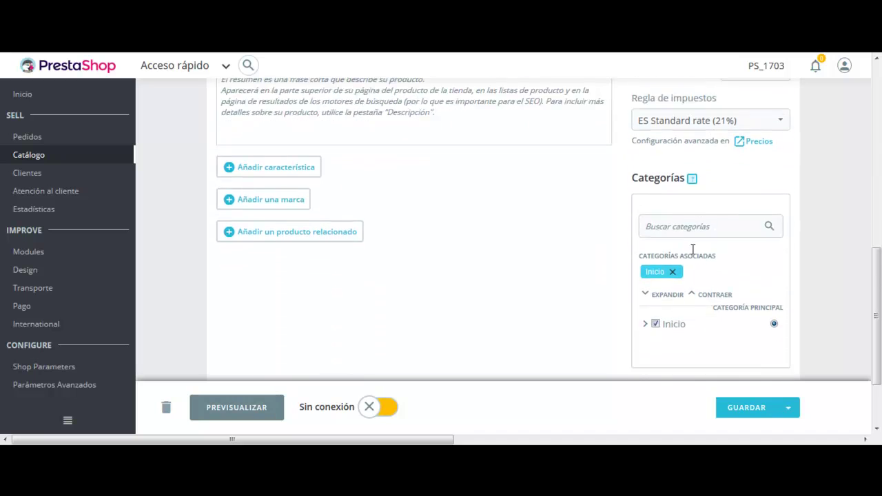
scroll(692, 248, "down", 1)
scroll(453, 261, "up", 2)
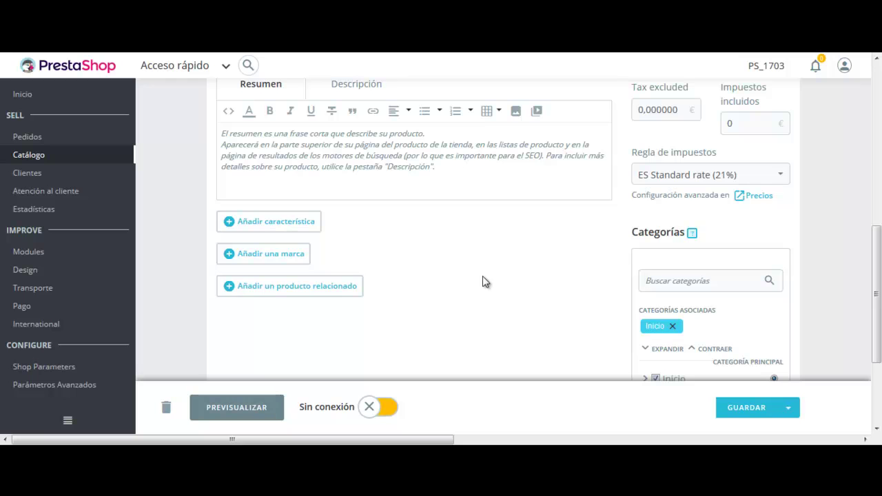
- Look through the new product's Cantidades, Shipping package and Precios settings
scroll(568, 301, "up", 4)
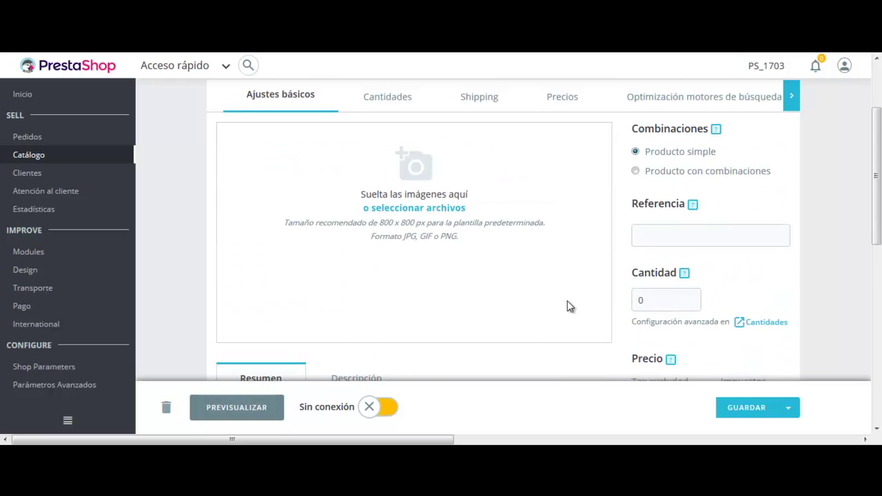
scroll(565, 301, "up", 1)
left_click(405, 181)
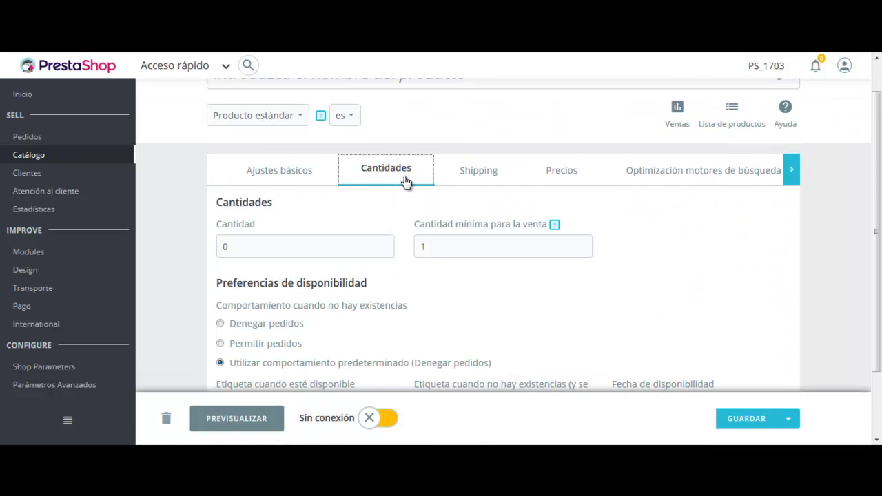
scroll(414, 191, "down", 1)
scroll(482, 238, "up", 1)
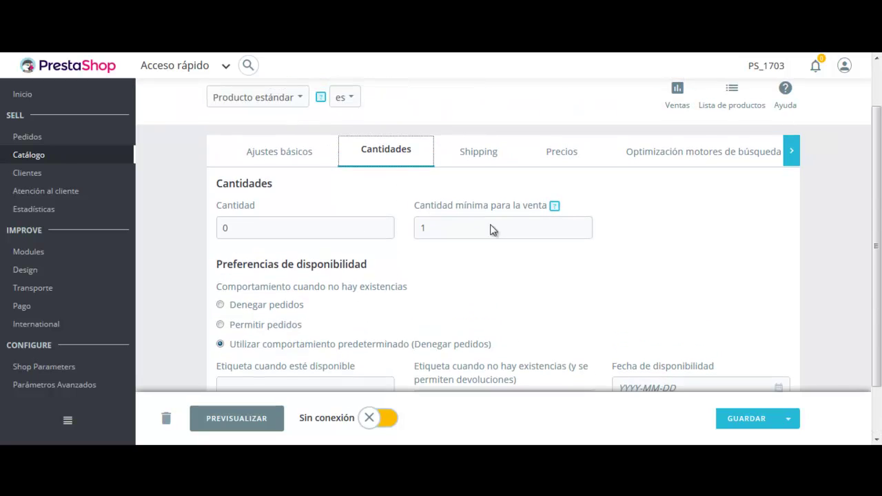
left_click(489, 171)
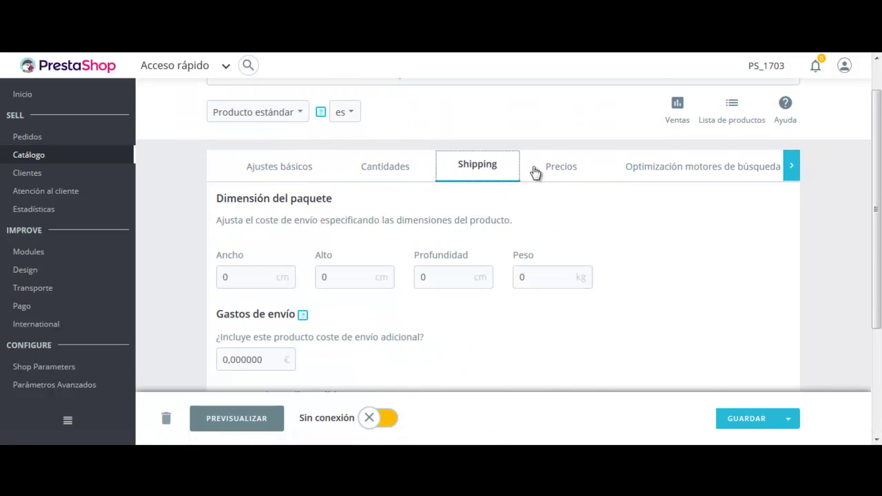
left_click(549, 172)
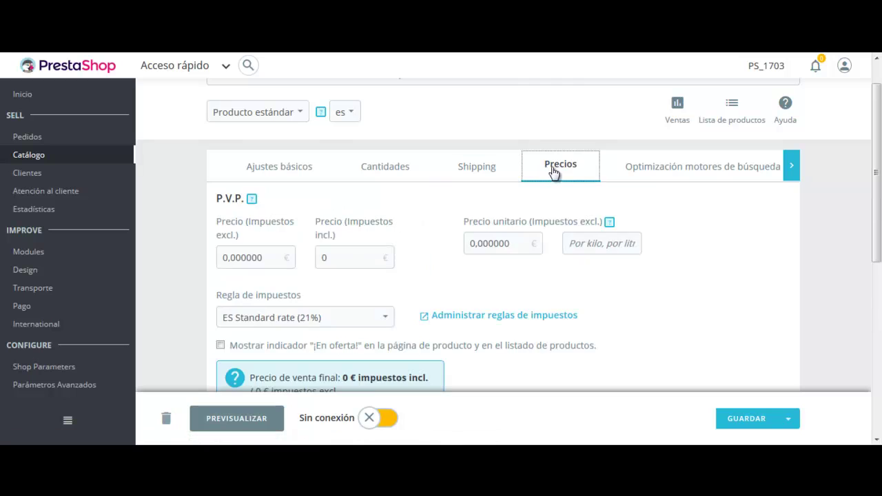
- Check the SEO and Opciones settings, then return to Ajustes básicos
left_click(783, 169)
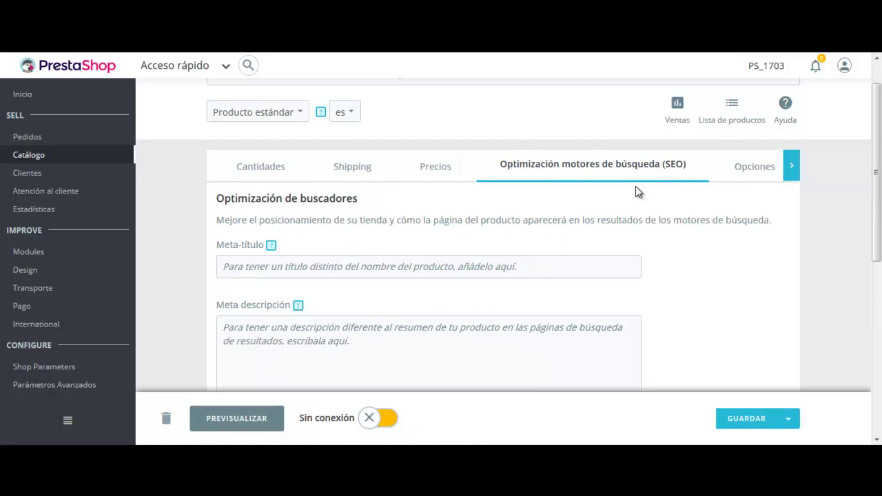
left_click(749, 165)
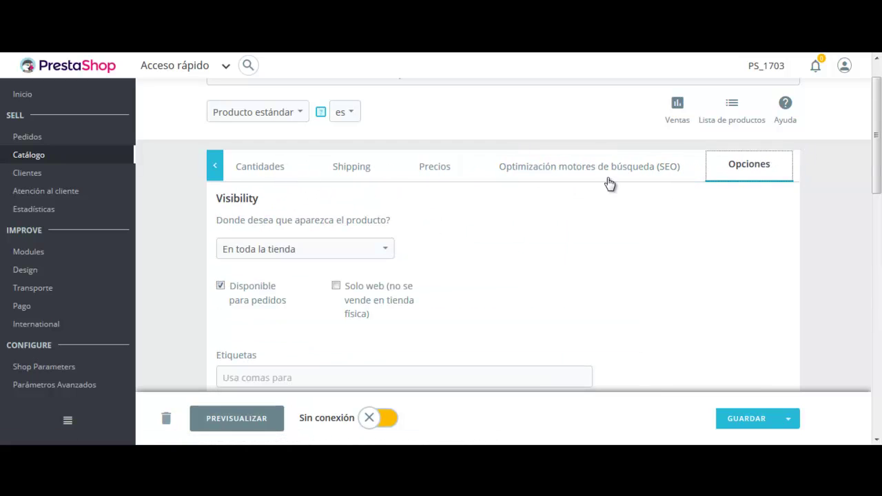
left_click(215, 166)
left_click(287, 171)
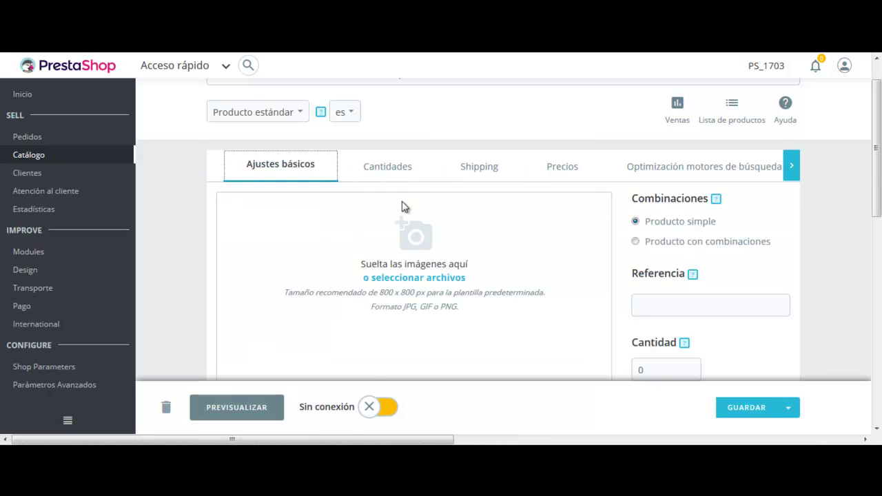
scroll(506, 313, "down", 1)
scroll(630, 243, "down", 4)
scroll(606, 232, "up", 3)
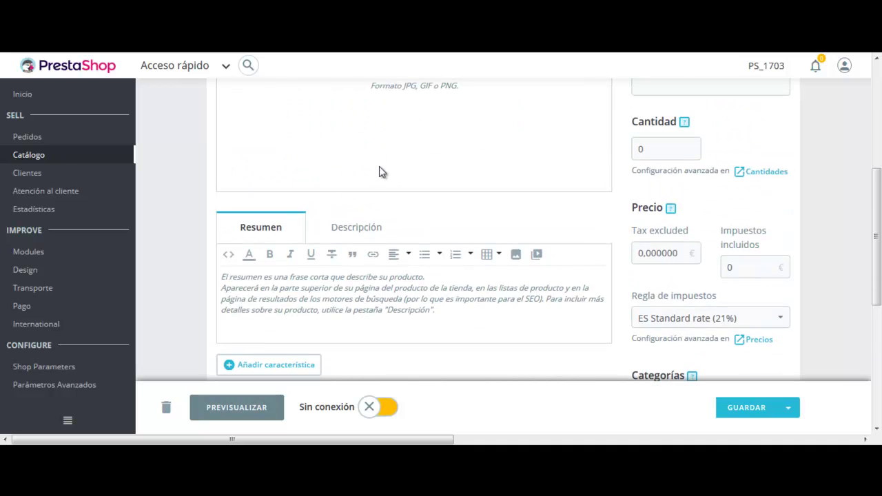
mouse_move(71, 260)
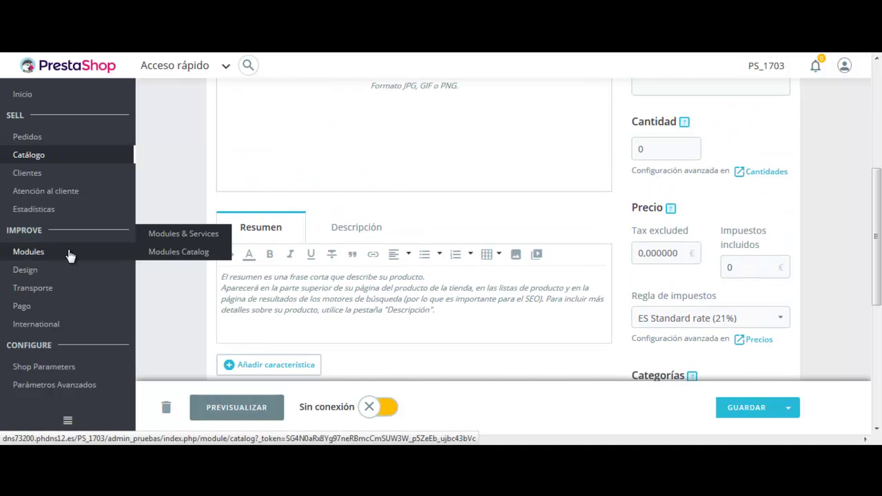
- Scroll the Modules & Services Selection grid, then list installed modules, showing Payment with fee
left_click(190, 235)
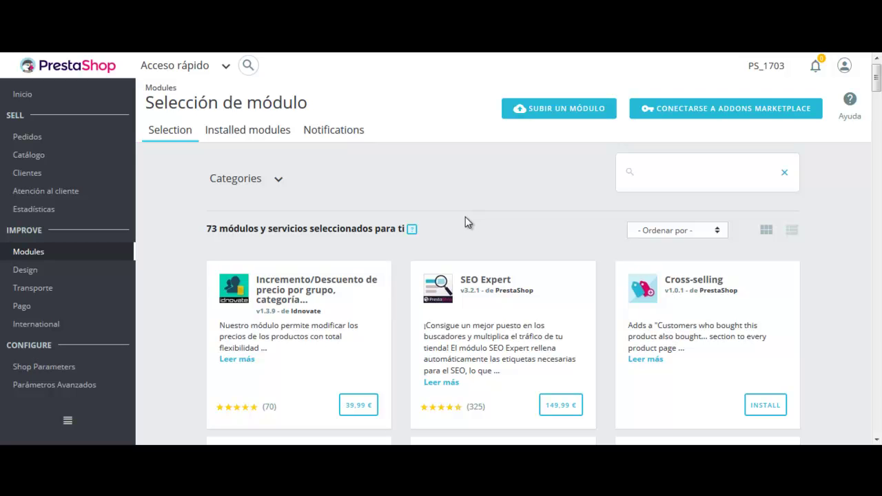
scroll(465, 217, "down", 5)
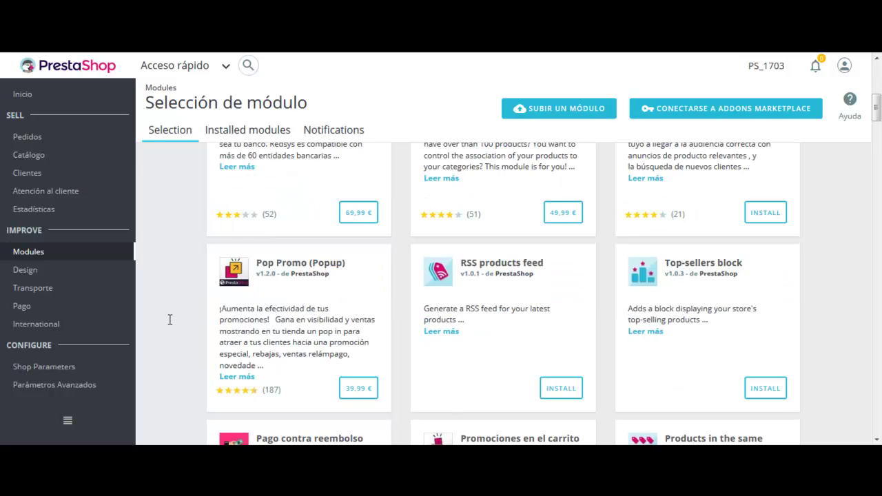
scroll(662, 297, "up", 3)
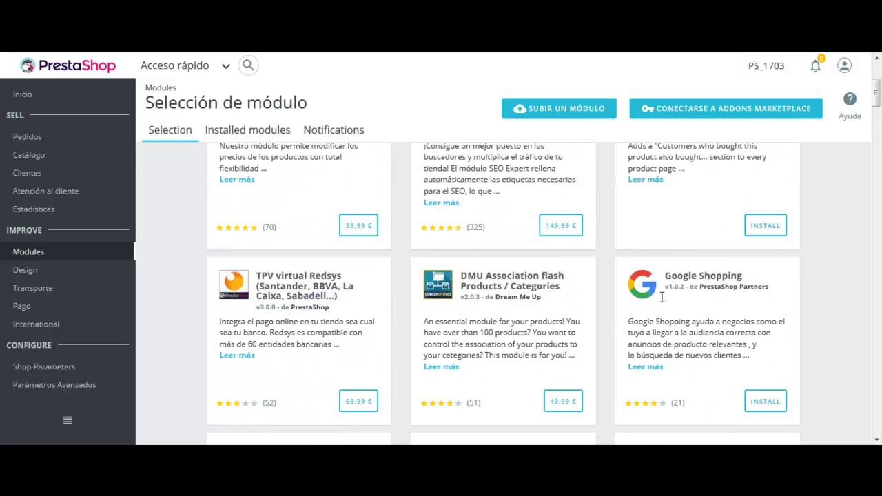
scroll(661, 298, "up", 3)
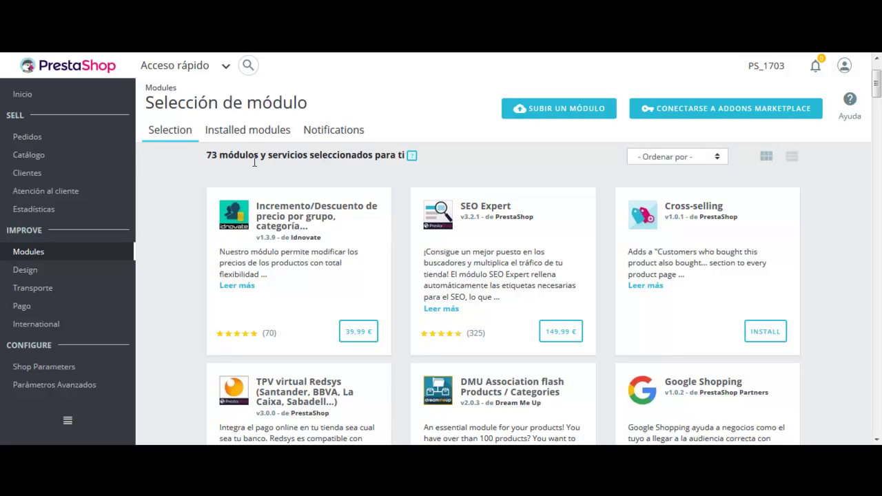
left_click(256, 132)
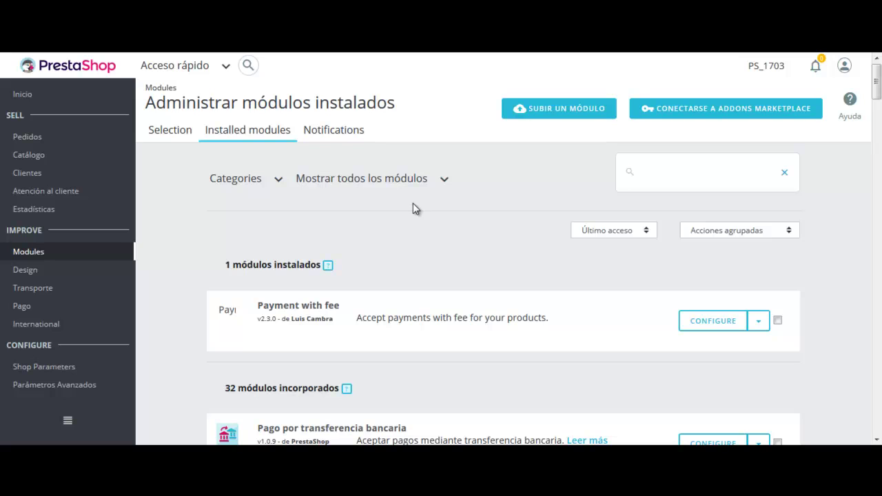
- Try the category, status and Payment with fee menus, then show Notifications: 2 to configure, 7 to update
left_click(279, 181)
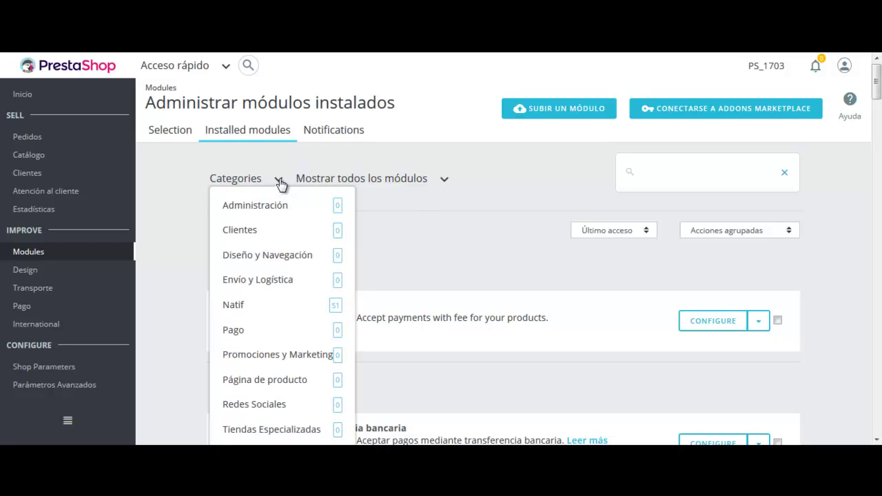
left_click(280, 182)
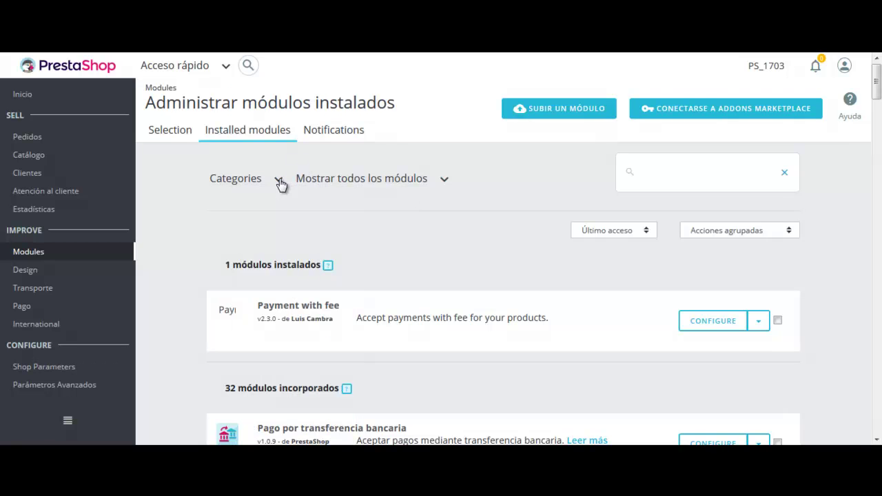
left_click(442, 182)
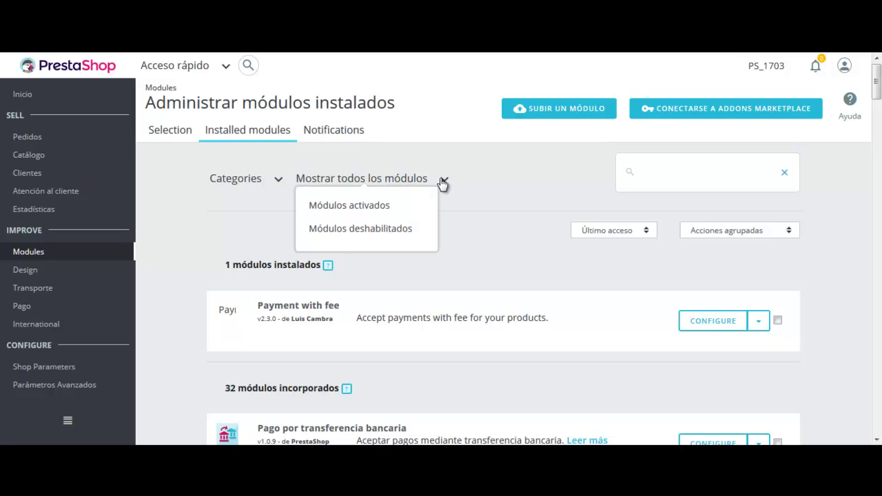
left_click(491, 171)
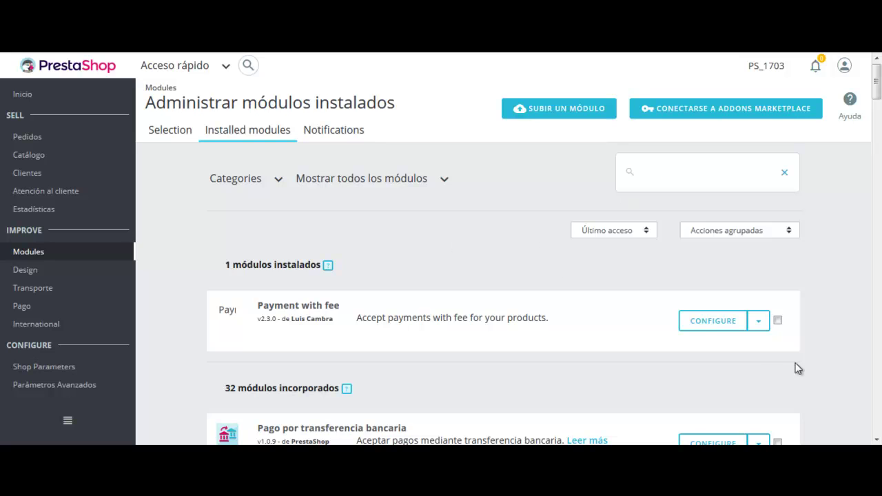
left_click(762, 321)
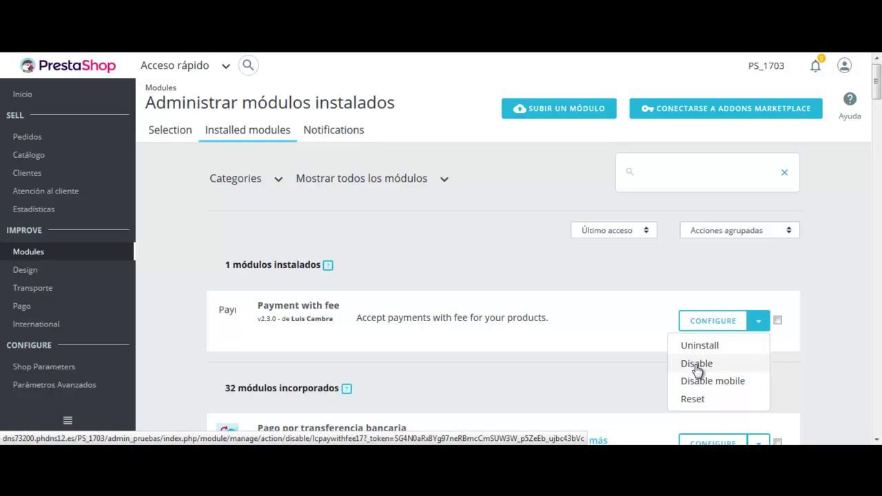
left_click(617, 313)
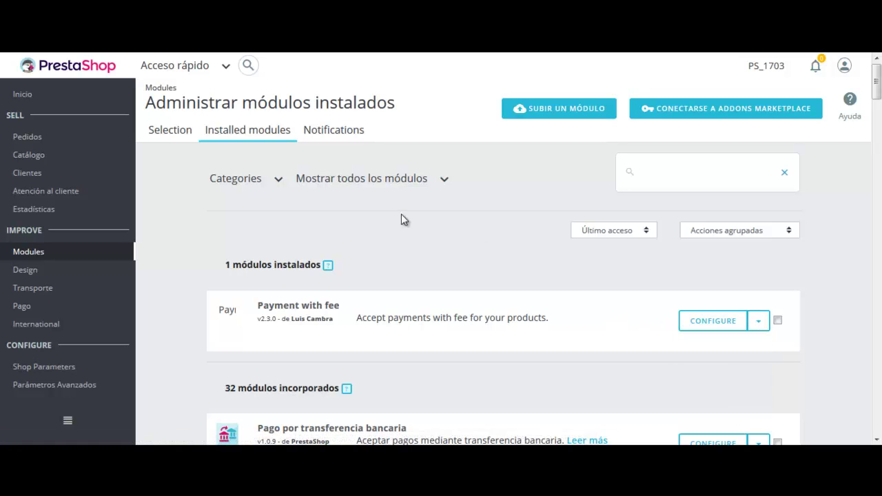
left_click(343, 132)
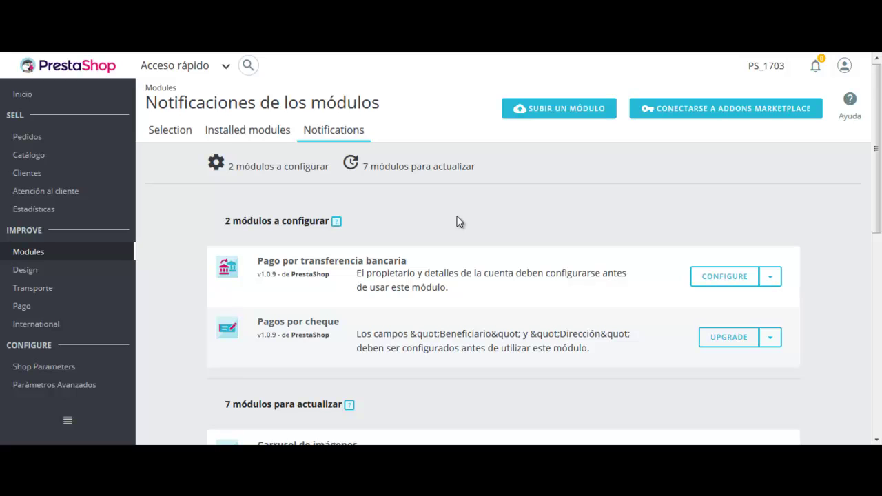
- Scroll through the modules flagged in Notifications, then return to the Installed modules list
scroll(448, 220, "down", 3)
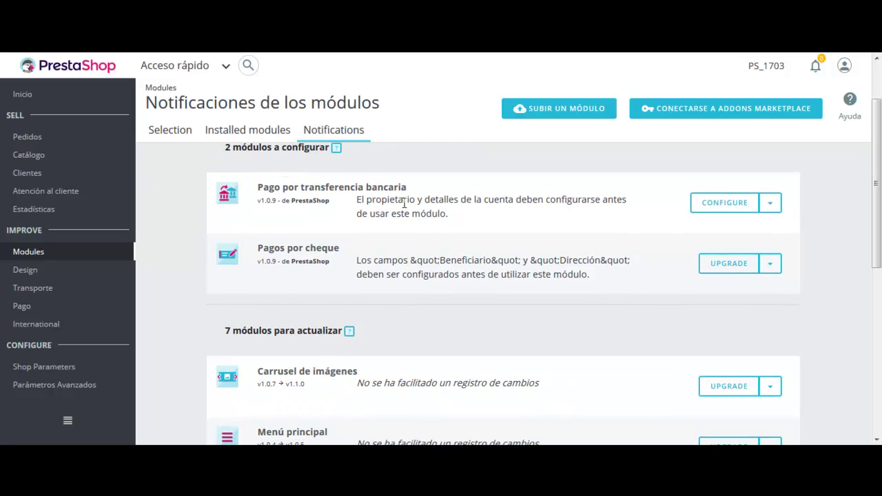
scroll(461, 254, "down", 3)
scroll(472, 277, "up", 6)
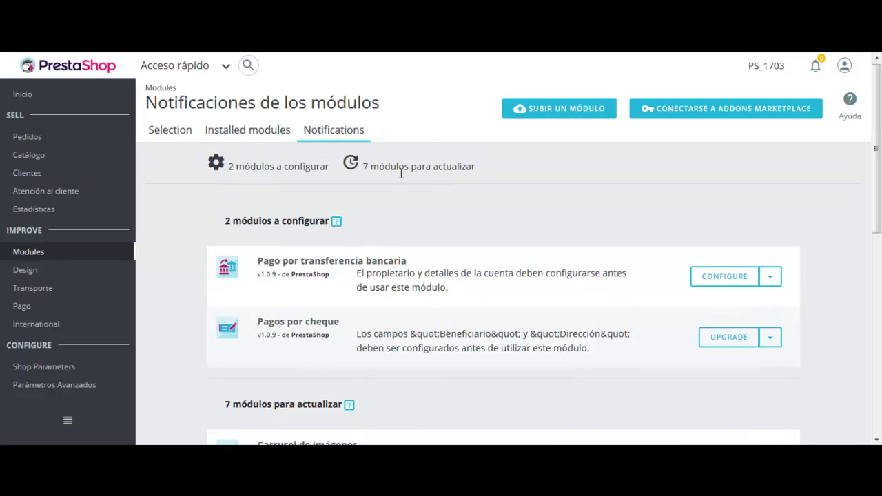
scroll(417, 265, "down", 1)
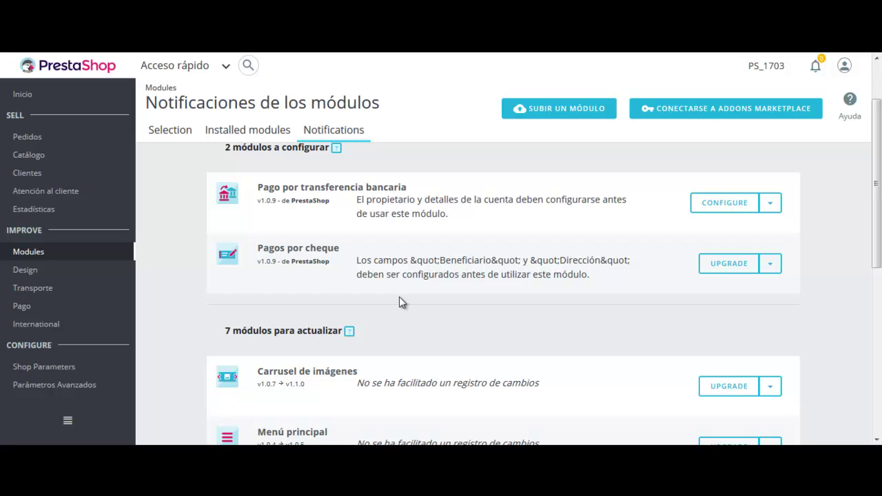
scroll(399, 296, "up", 1)
left_click(260, 135)
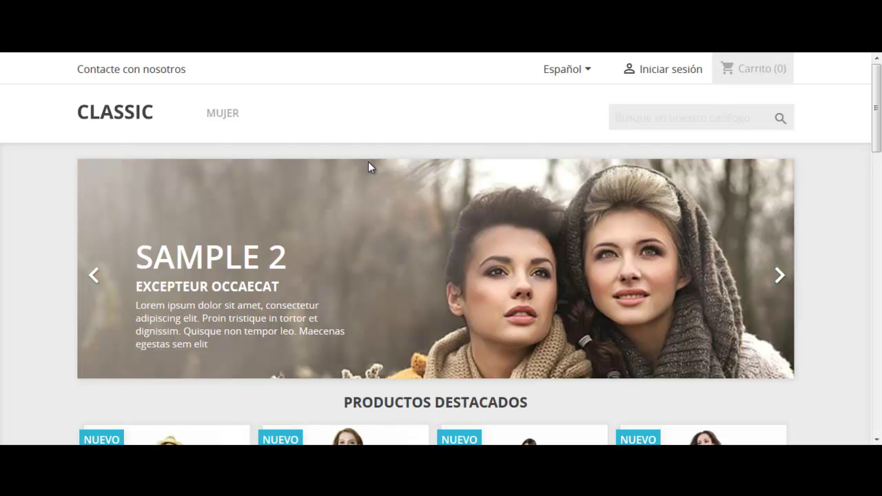
- Scroll the store homepage past the featured products down to the footer, then back up
scroll(368, 165, "down", 3)
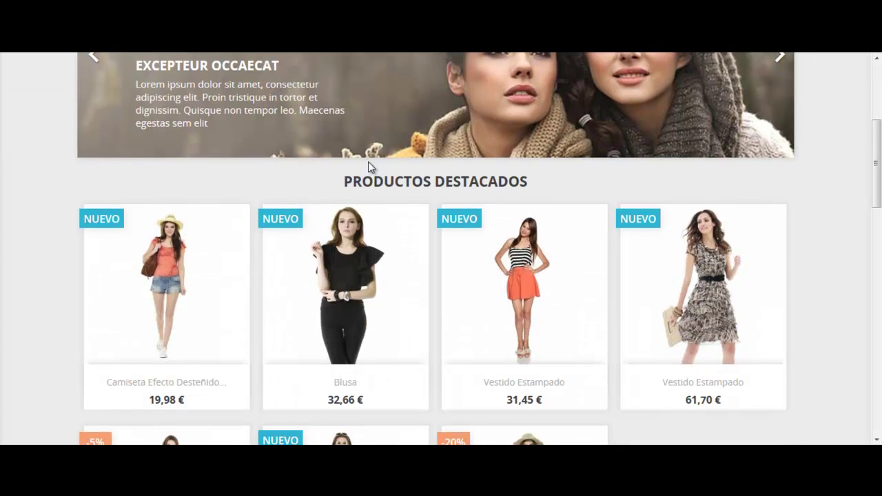
scroll(368, 166, "down", 4)
scroll(370, 240, "down", 8)
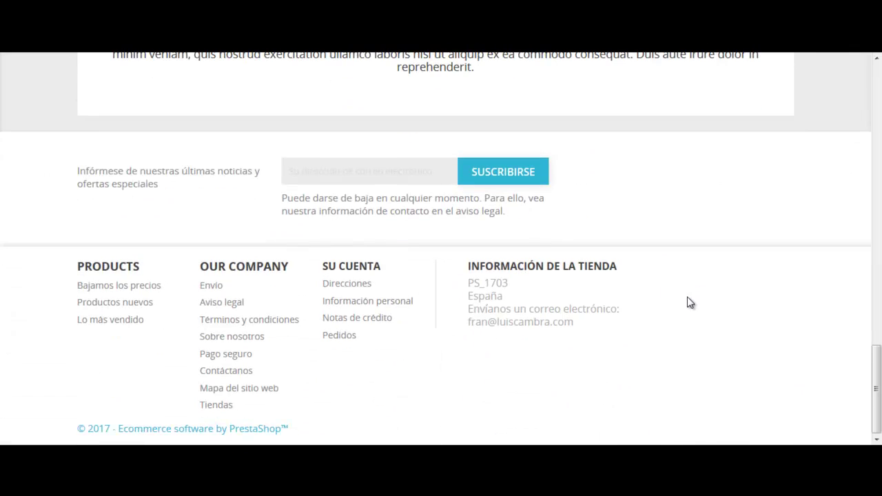
scroll(690, 303, "up", 15)
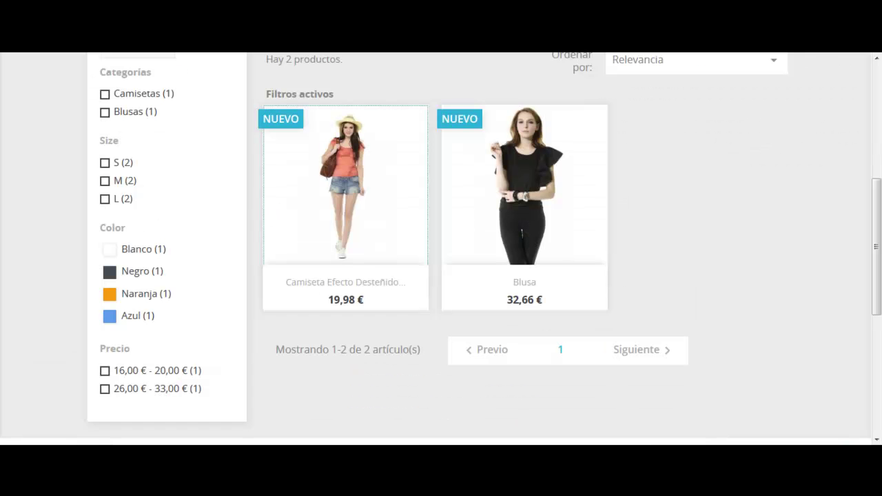
- Scroll through the Tops category's two products and its category, size and colour filters
scroll(237, 199, "up", 3)
scroll(238, 197, "up", 2)
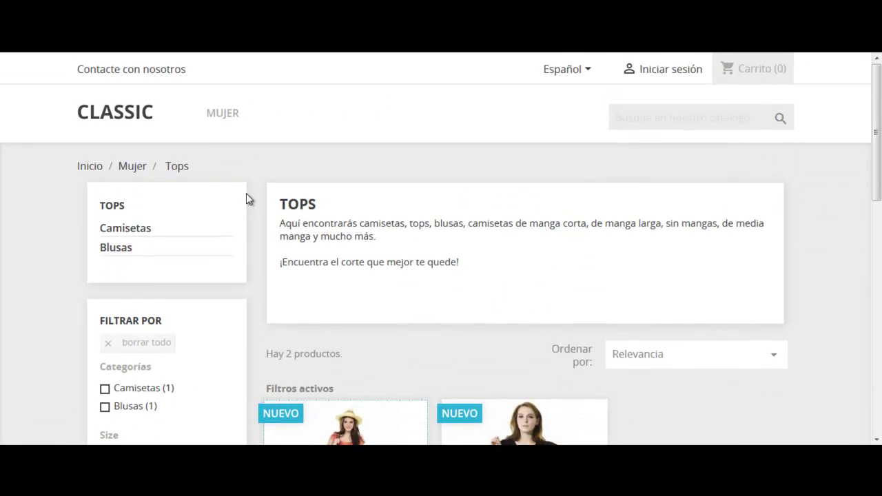
scroll(295, 188, "down", 5)
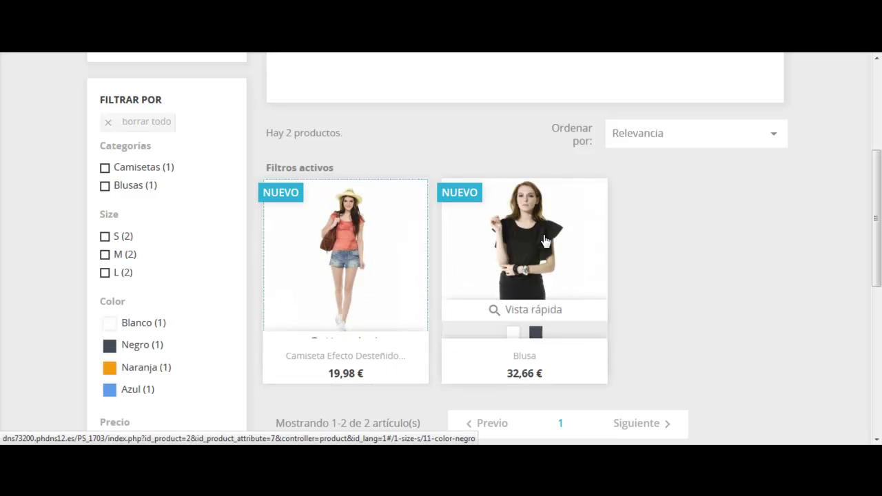
scroll(650, 250, "down", 3)
scroll(400, 180, "up", 2)
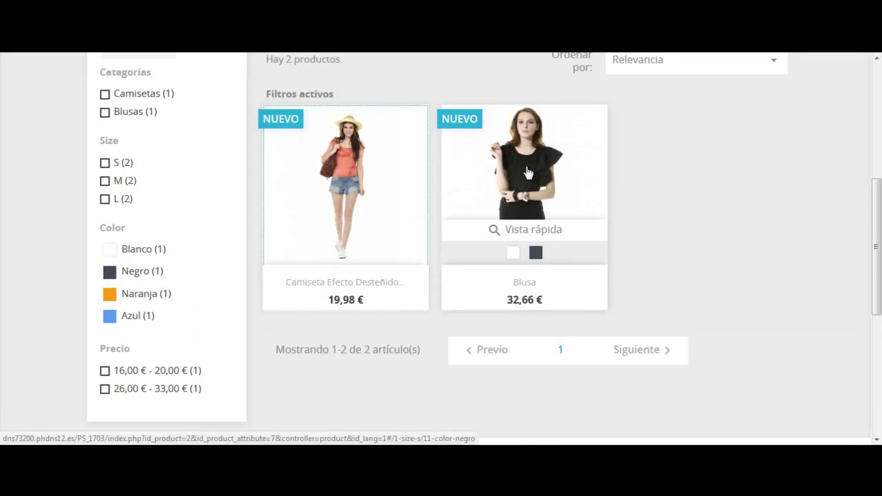
scroll(572, 180, "up", 2)
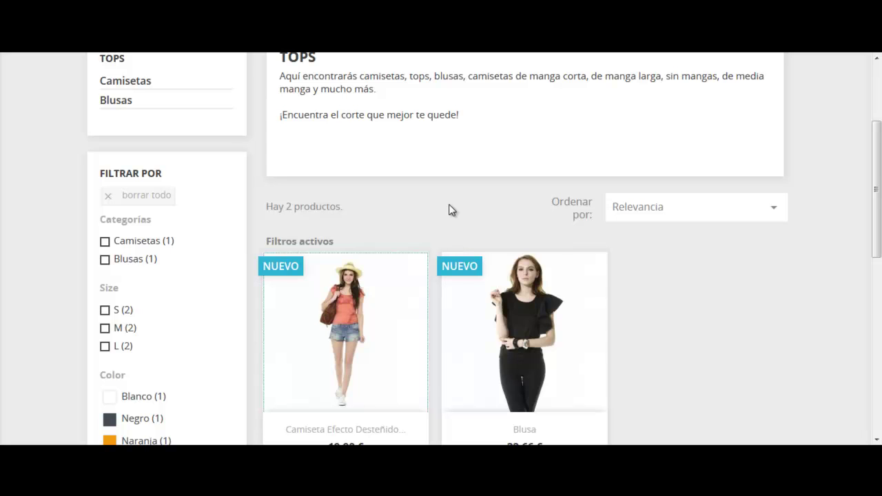
- Scroll through the faded short-sleeve t-shirt's product page
scroll(450, 208, "up", 1)
scroll(451, 216, "down", 3)
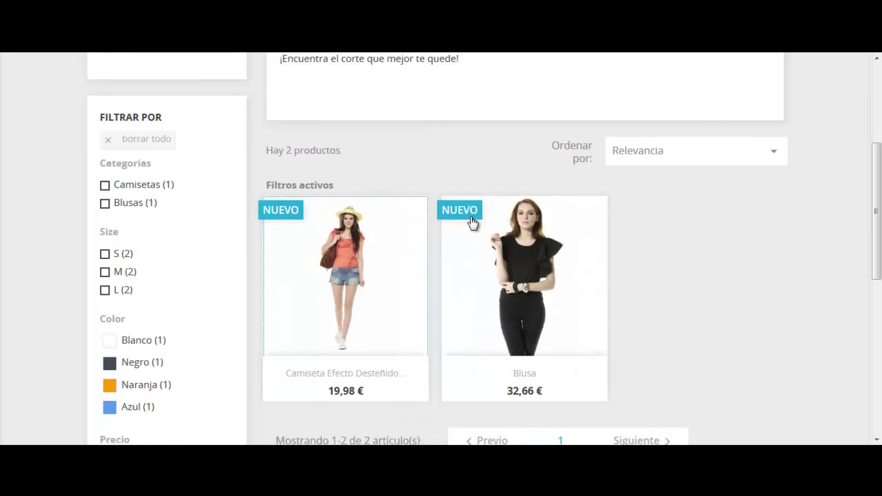
scroll(502, 211, "up", 2)
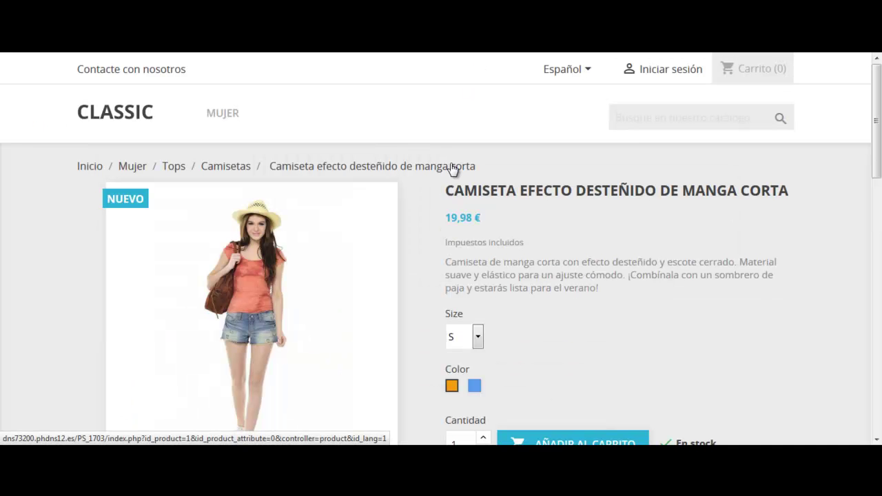
scroll(463, 170, "down", 3)
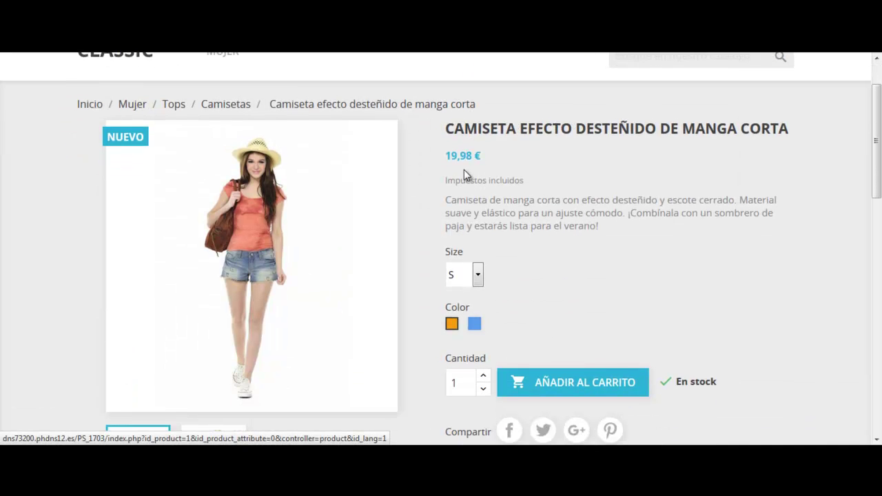
scroll(531, 140, "up", 3)
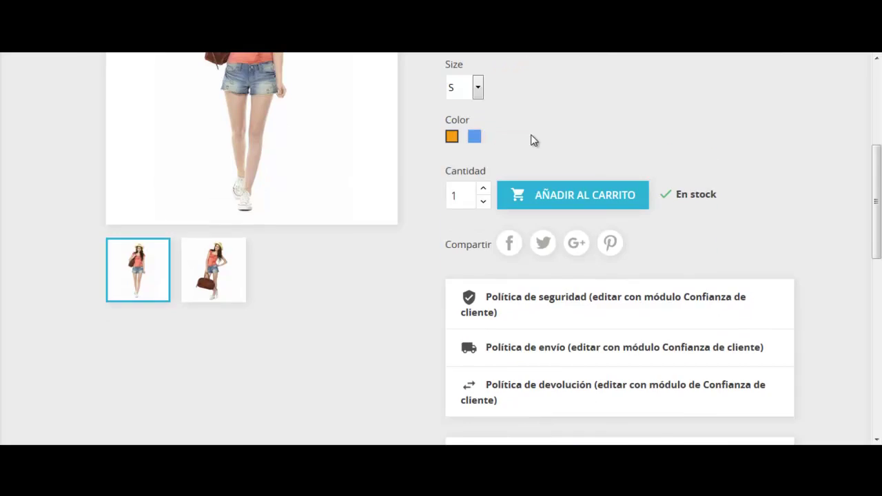
scroll(386, 145, "down", 1)
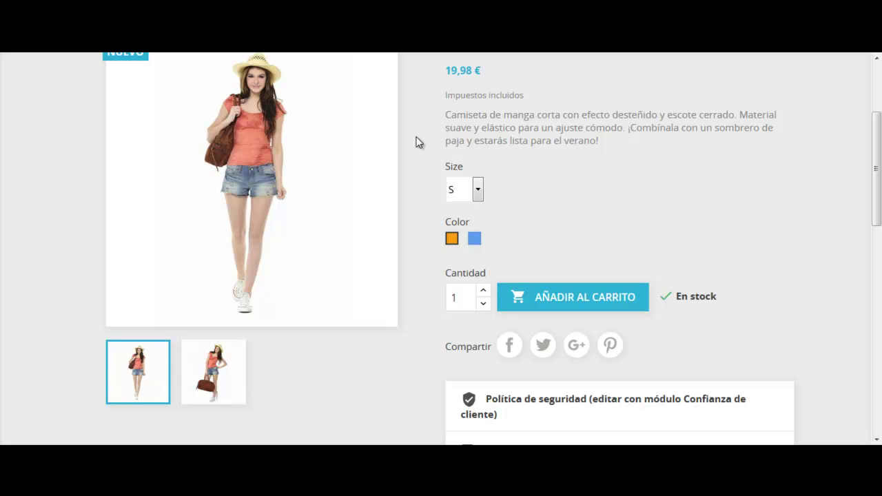
scroll(538, 142, "down", 2)
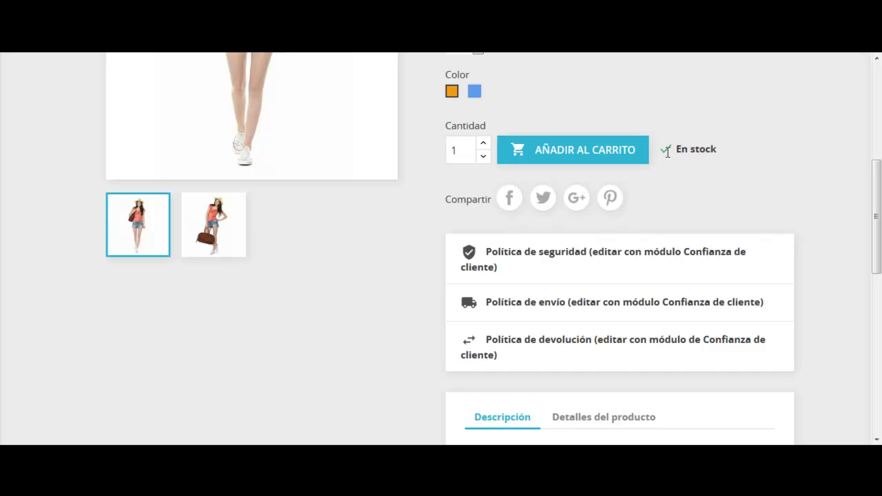
scroll(656, 182, "up", 3)
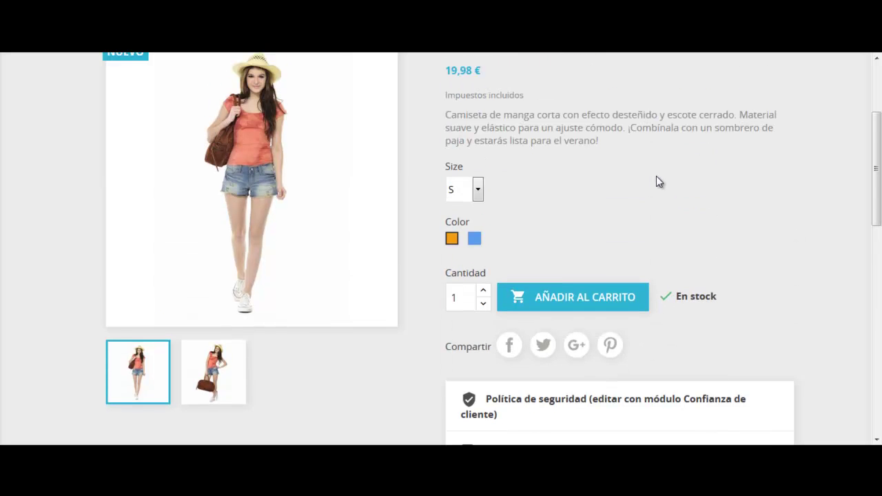
scroll(696, 198, "down", 2)
scroll(696, 199, "down", 5)
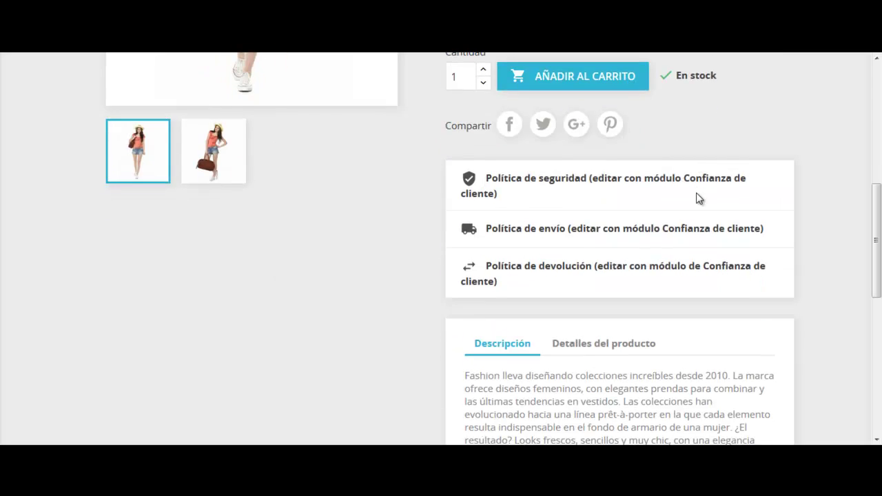
- Switch between the Descripción and Detalles del producto tabs, then return to Añadir al carrito
left_click(585, 199)
left_click(506, 209)
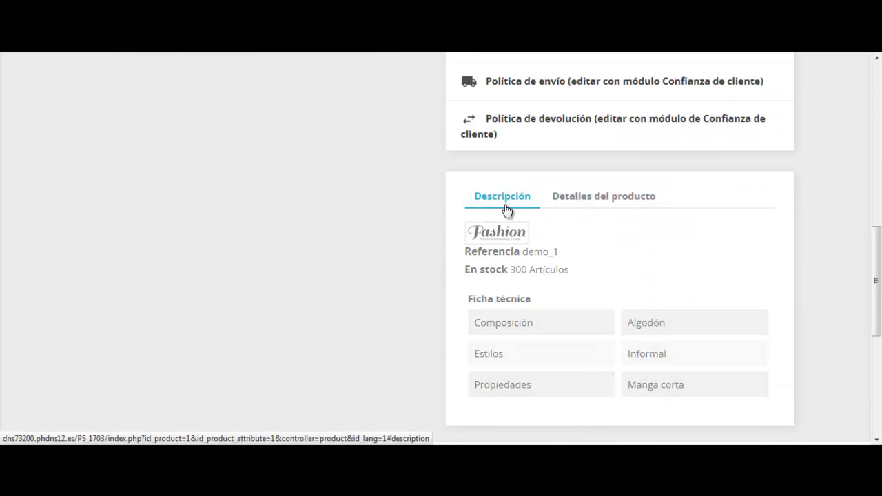
left_click(606, 199)
left_click(509, 205)
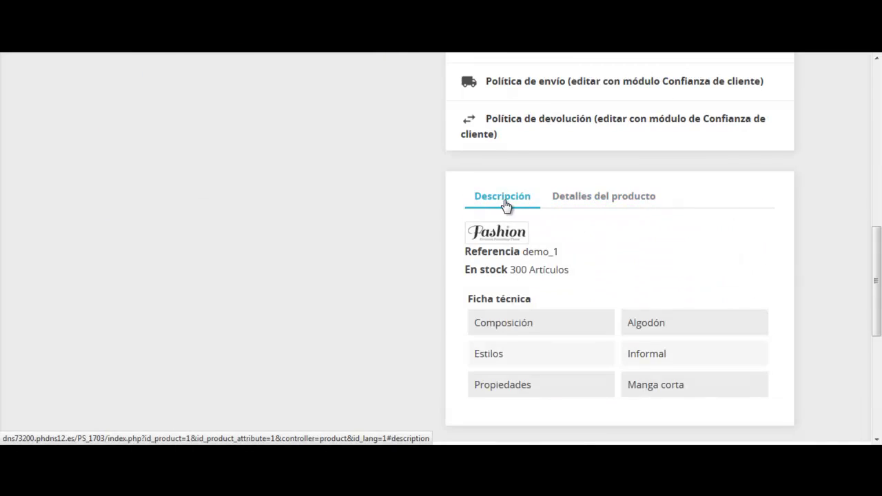
left_click(600, 201)
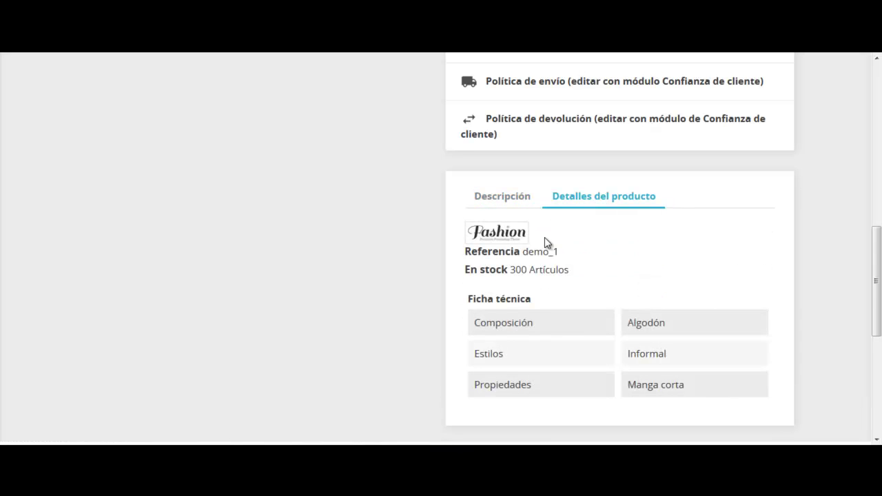
scroll(545, 237, "down", 3)
scroll(546, 238, "up", 7)
scroll(545, 241, "up", 1)
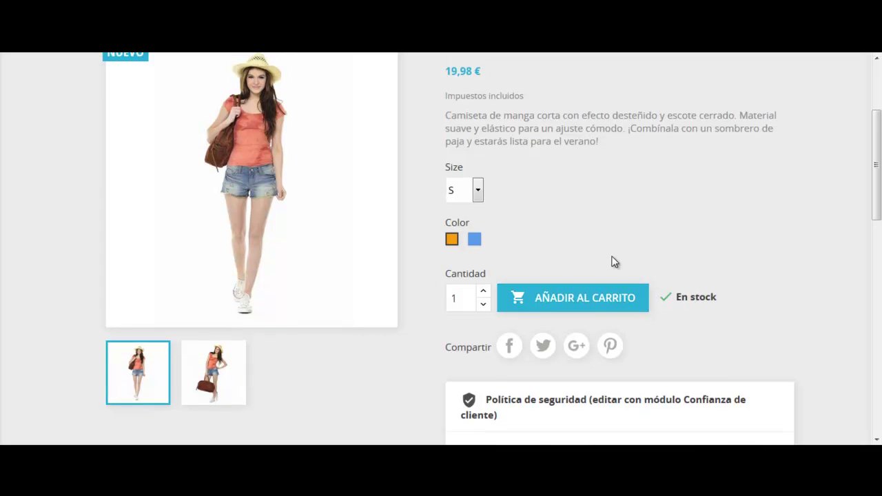
scroll(613, 260, "up", 2)
scroll(613, 262, "down", 2)
- Add the size S orange t-shirt to the cart and review the 19,98 € Carrito page
left_click(593, 301)
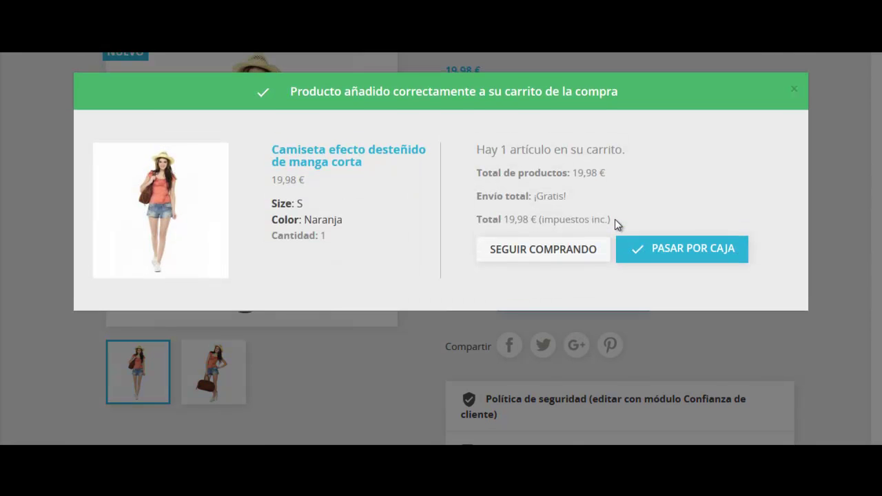
left_click(636, 250)
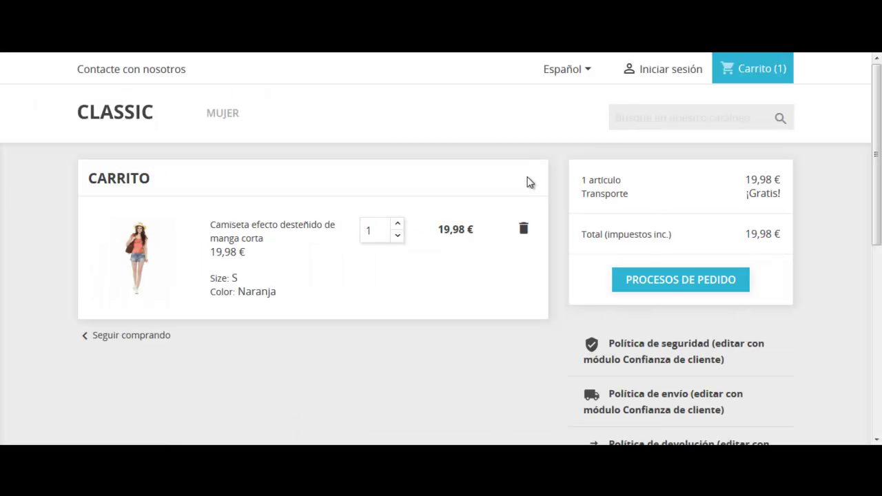
scroll(528, 182, "down", 3)
scroll(528, 182, "up", 3)
scroll(482, 229, "down", 2)
scroll(485, 228, "up", 2)
- Start the checkout process for the cart as a guest
left_click(658, 281)
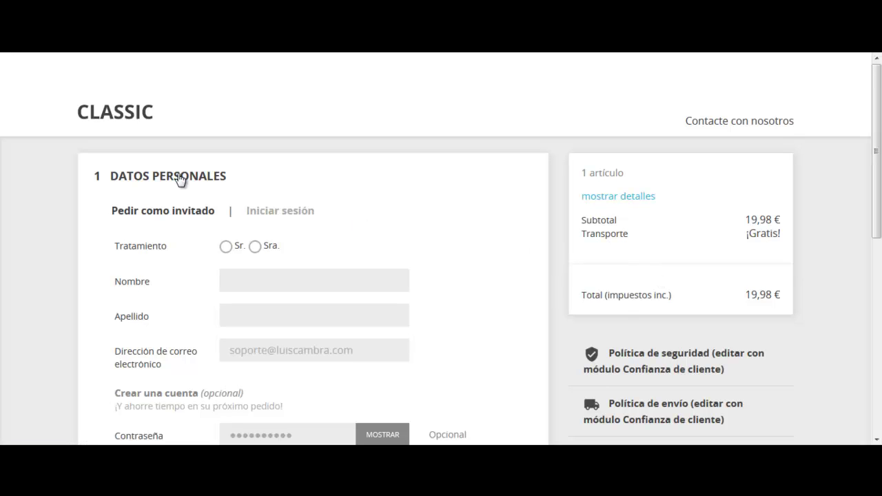
scroll(170, 182, "down", 6)
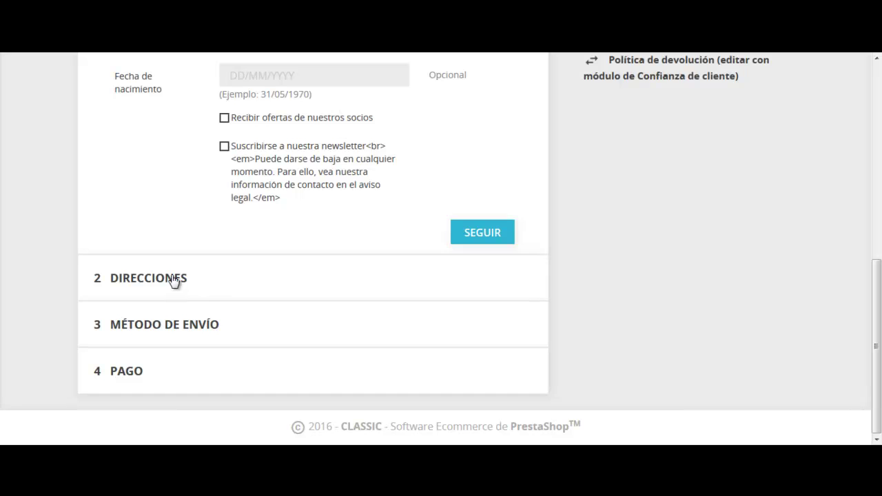
scroll(174, 280, "up", 6)
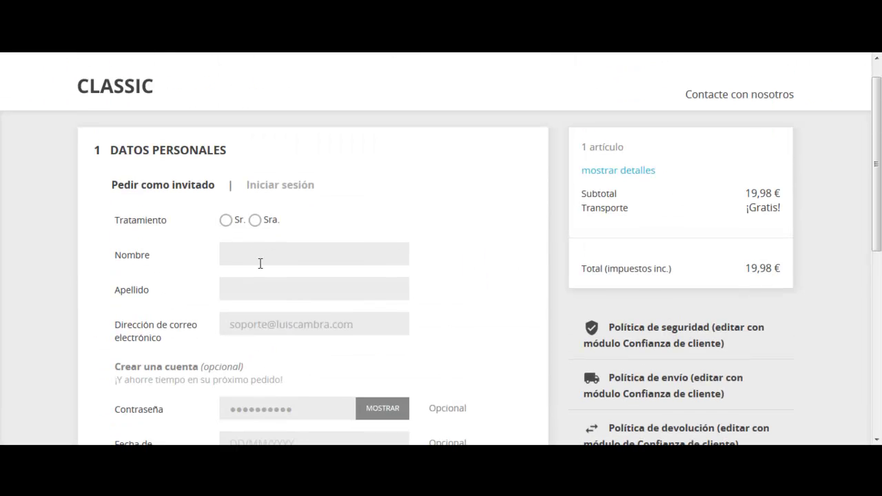
- Enter the customer's first name and surname, replace the password, and continue
left_click(288, 259)
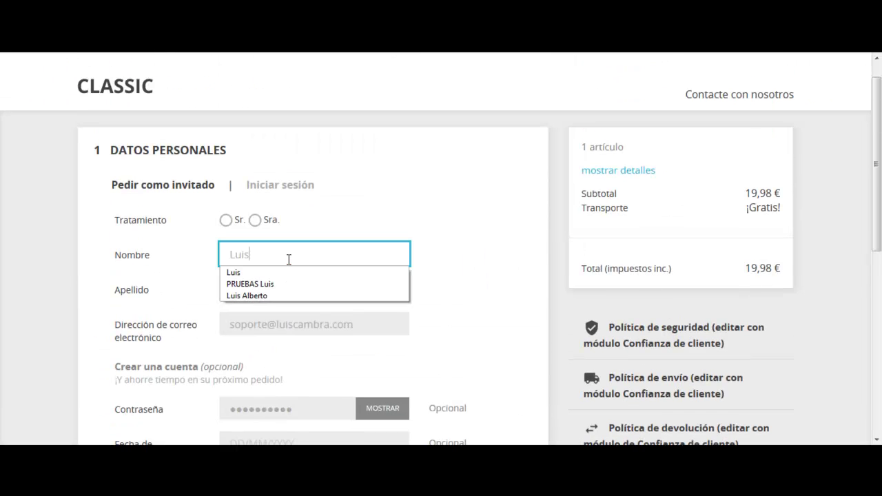
key("Tab")
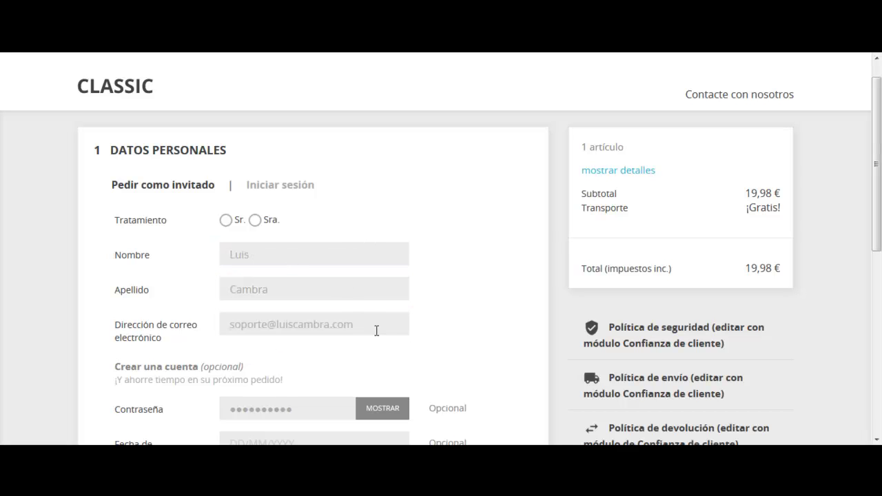
left_click_drag(303, 407, 191, 407)
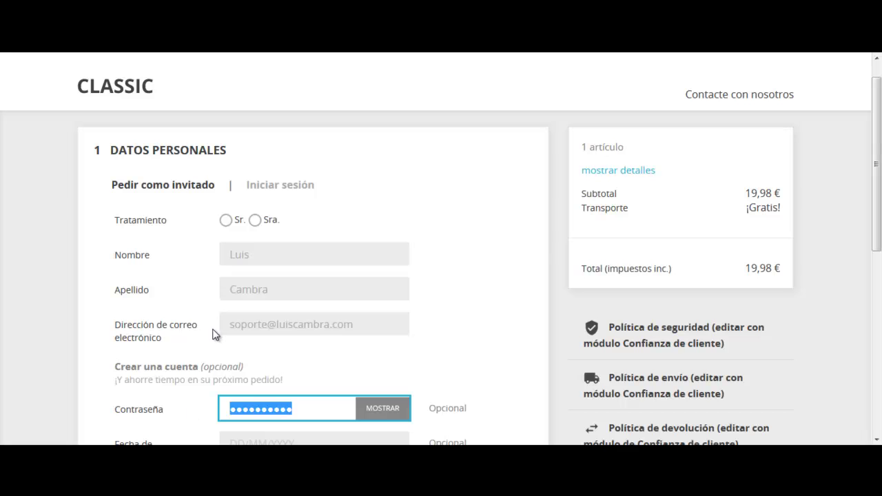
type("●●●●●●")
scroll(242, 324, "down", 4)
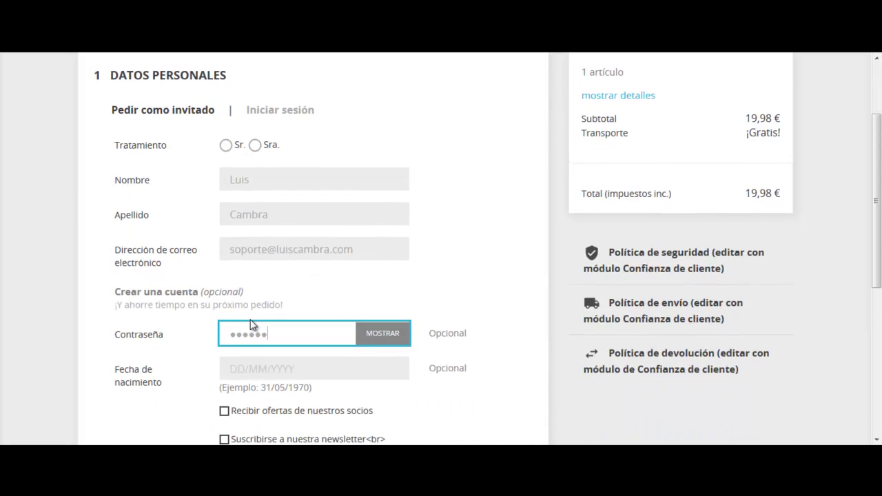
left_click(495, 308)
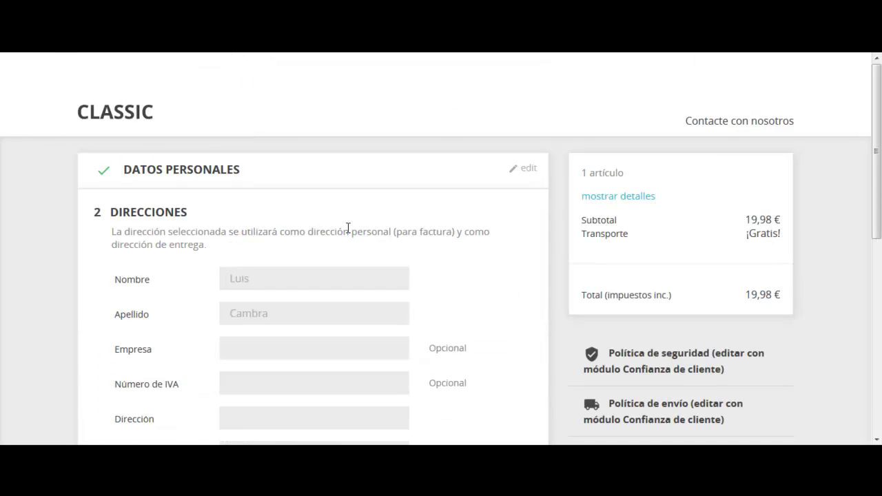
- Fill the address with placeholder street '-' and postcode 00000
scroll(348, 227, "down", 2)
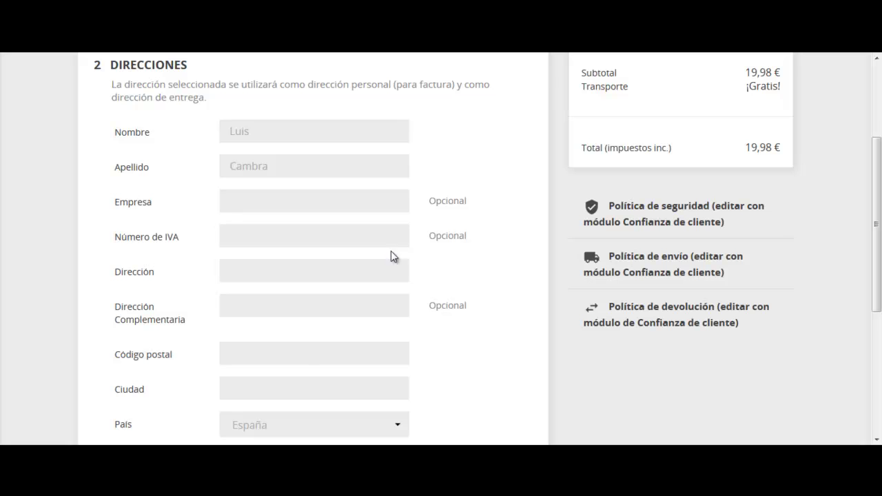
left_click(370, 281)
type("-")
left_click(477, 269)
left_click(353, 352)
type("0000")
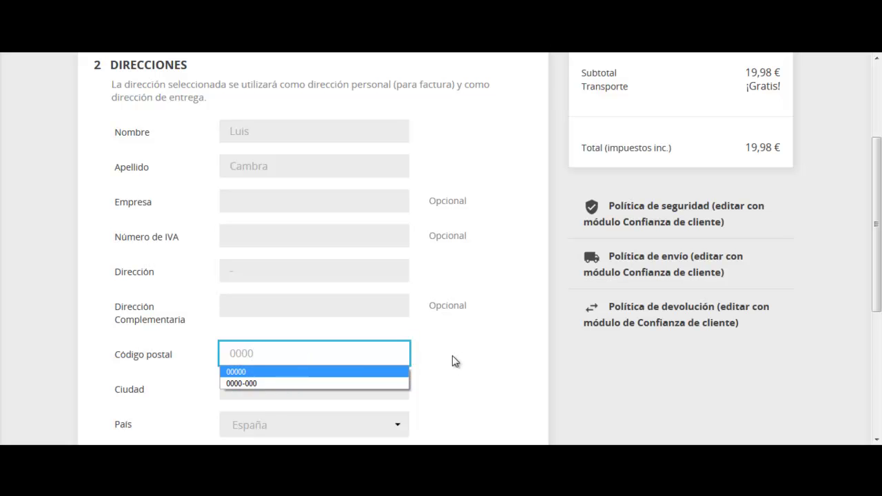
left_click(343, 372)
left_click(445, 379)
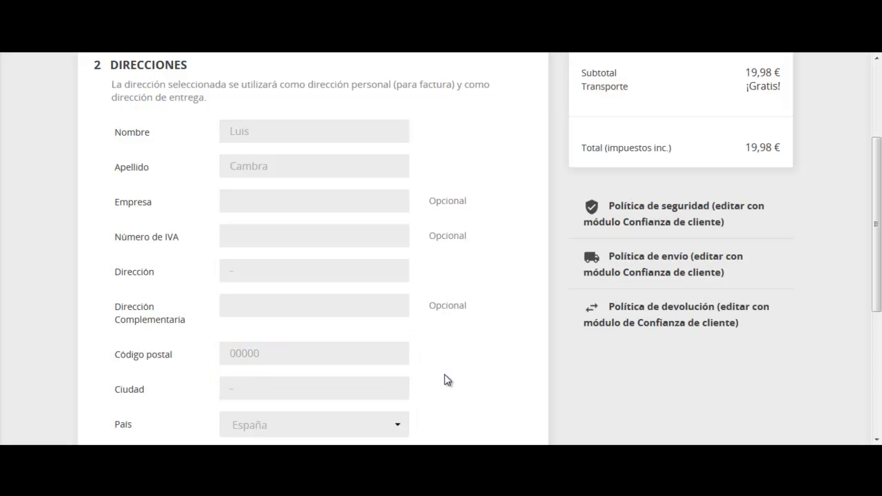
- Enter a placeholder phone number and submit the delivery address
scroll(444, 378, "down", 1)
scroll(445, 378, "down", 1)
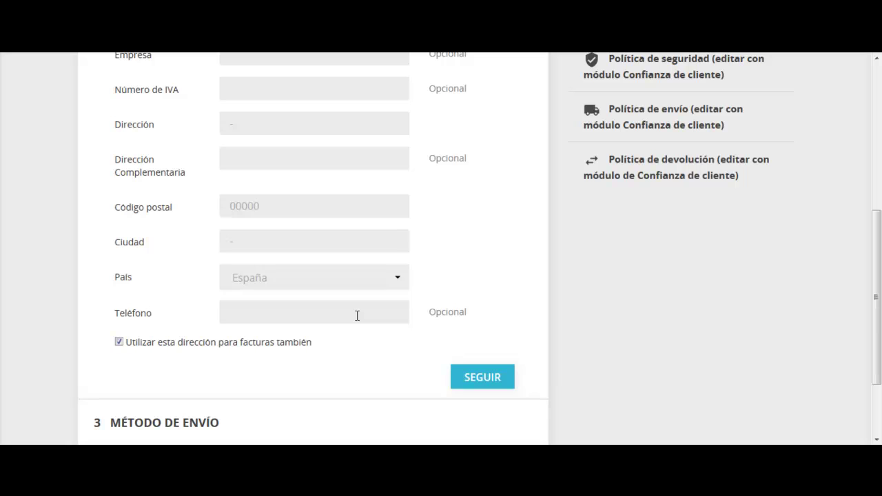
left_click(357, 315)
type("000000000")
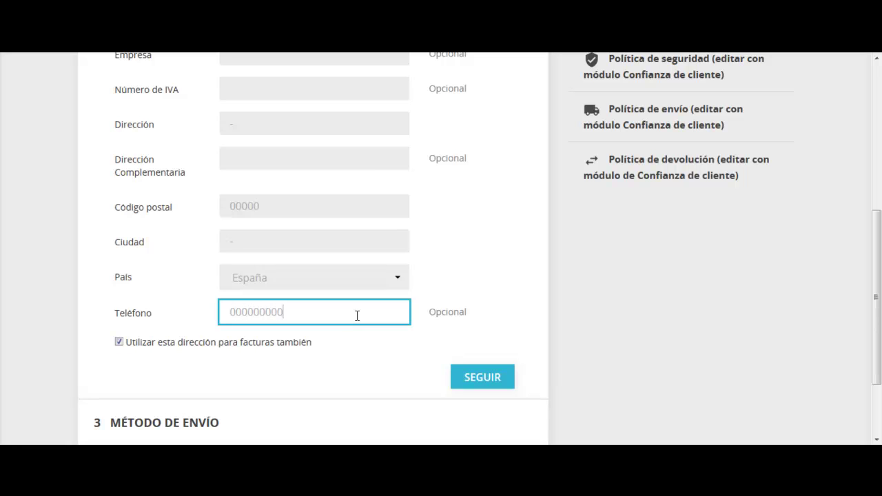
left_click(475, 381)
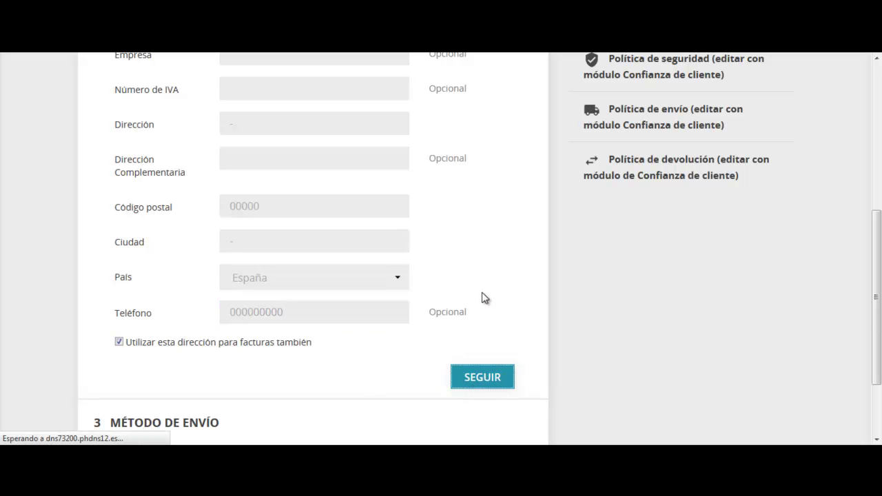
- Pay by bank transfer, accept the terms of service and place the 19,98 € order
scroll(301, 209, "down", 1)
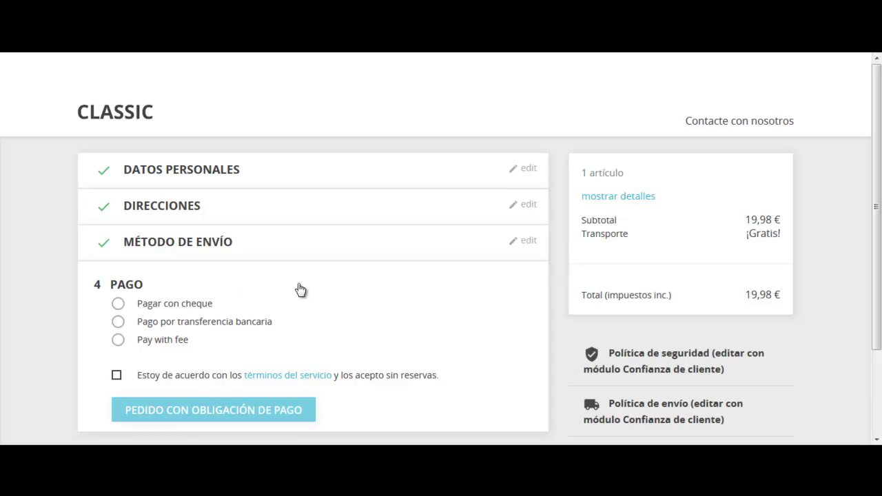
scroll(301, 289, "down", 1)
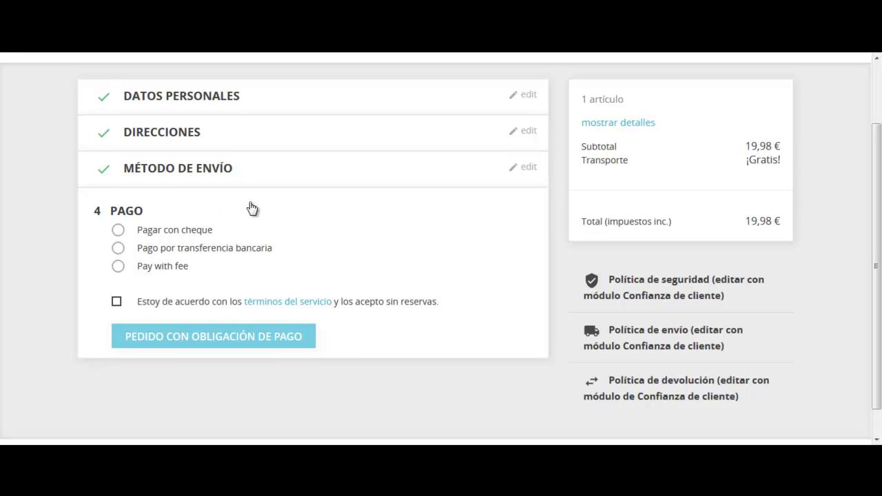
scroll(378, 236, "up", 1)
scroll(378, 237, "down", 1)
left_click(166, 247)
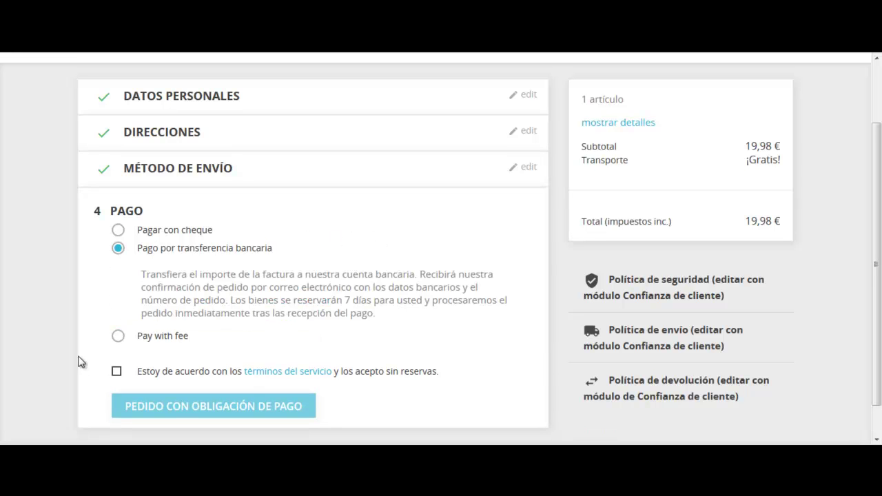
left_click(117, 373)
left_click(284, 414)
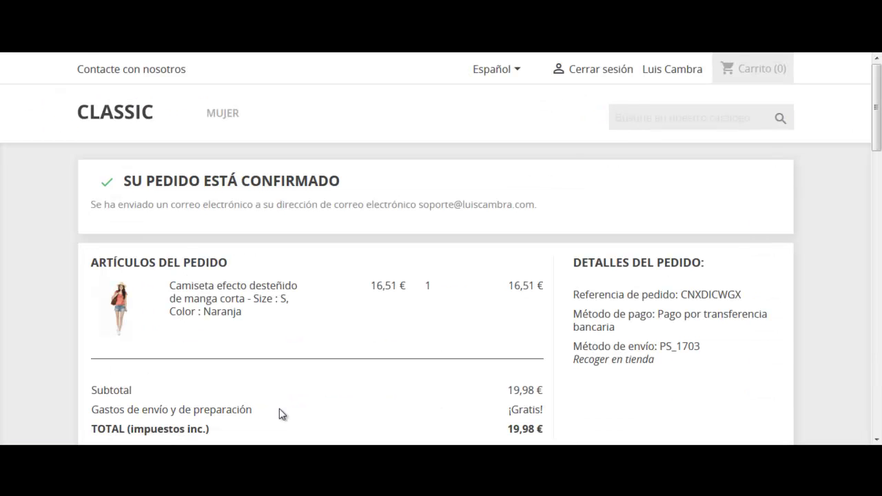
- Scroll through the order summary and bank-transfer payment instructions
scroll(279, 414, "down", 6)
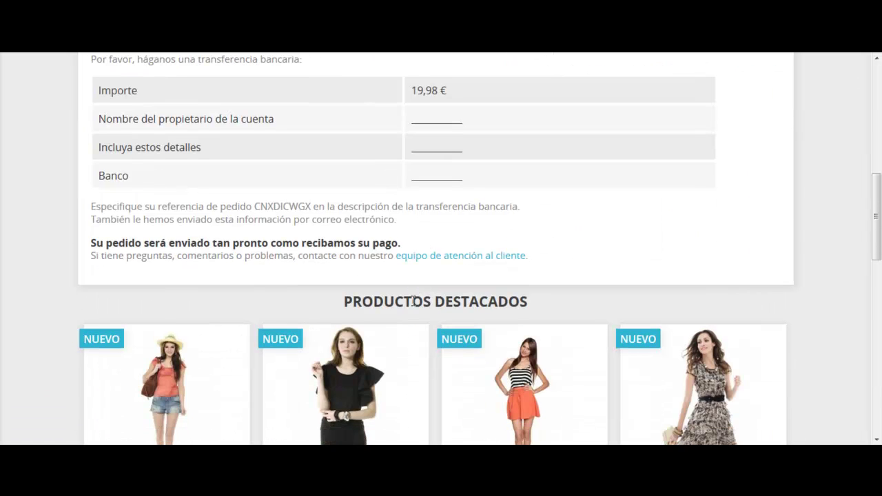
scroll(413, 300, "up", 5)
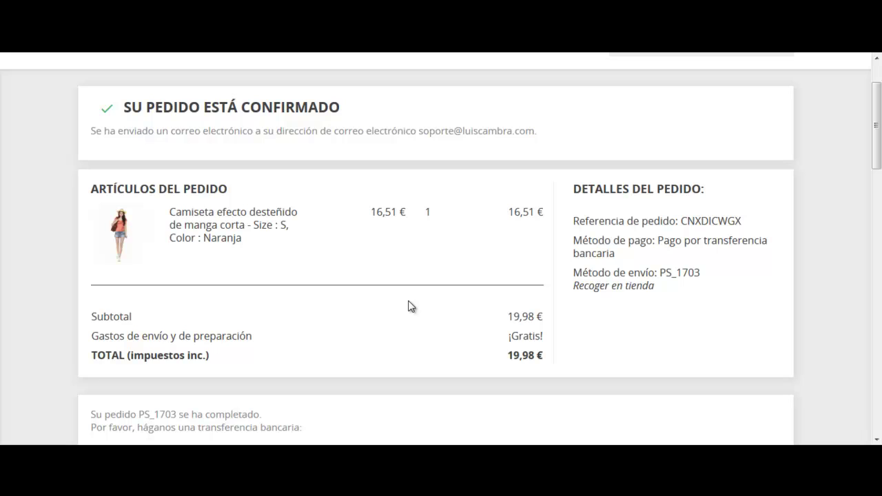